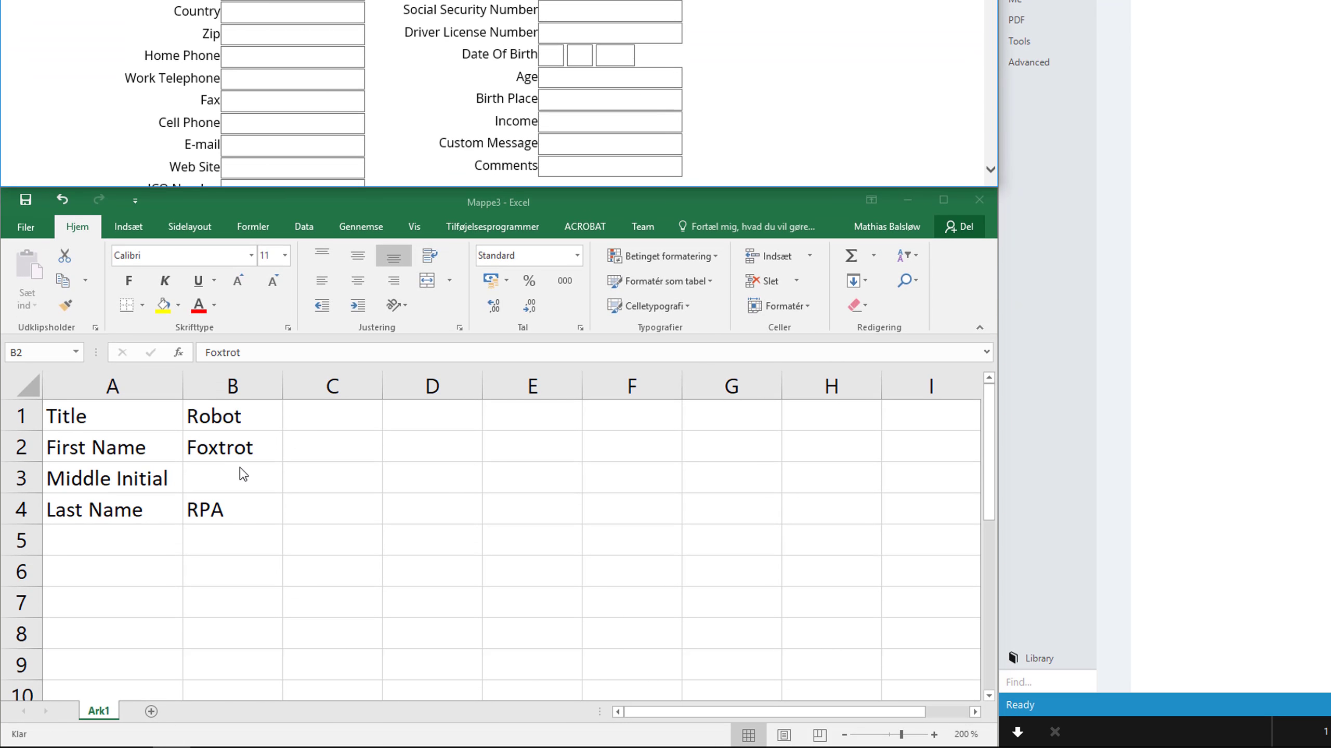
click(241, 476)
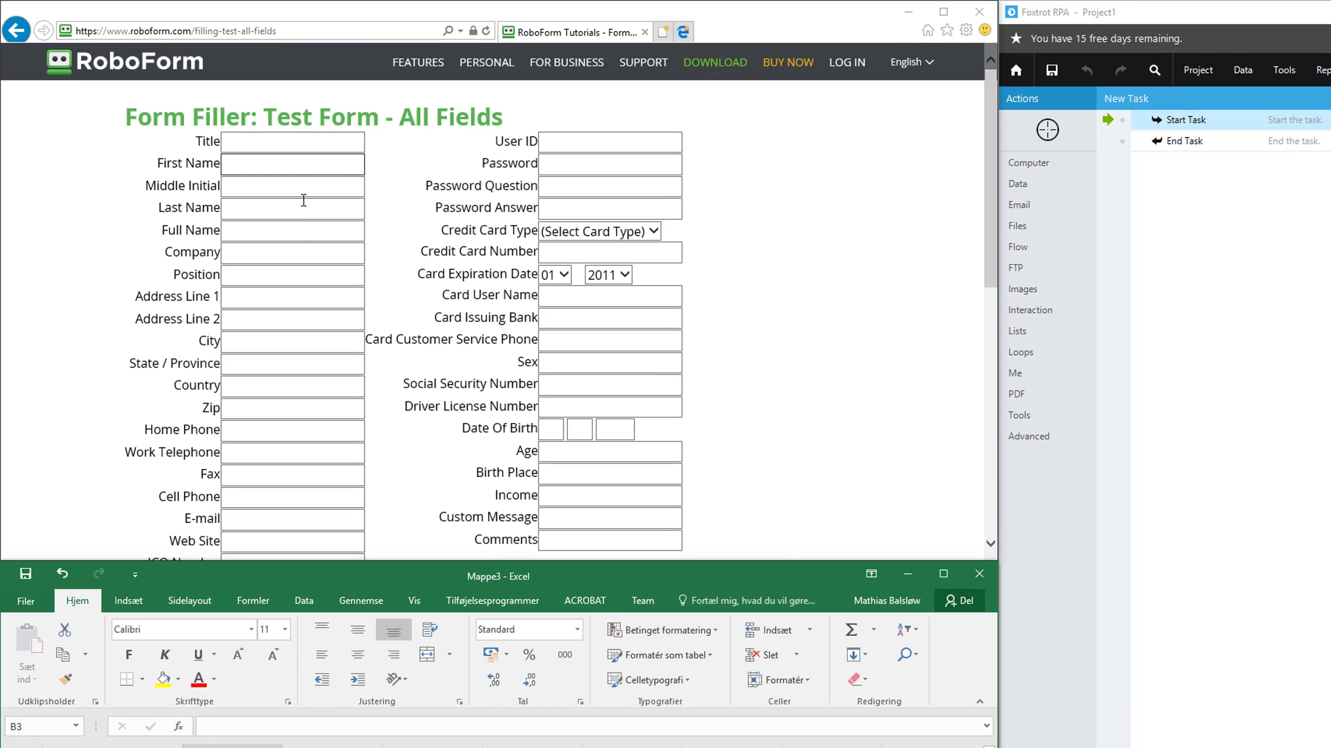
click(300, 190)
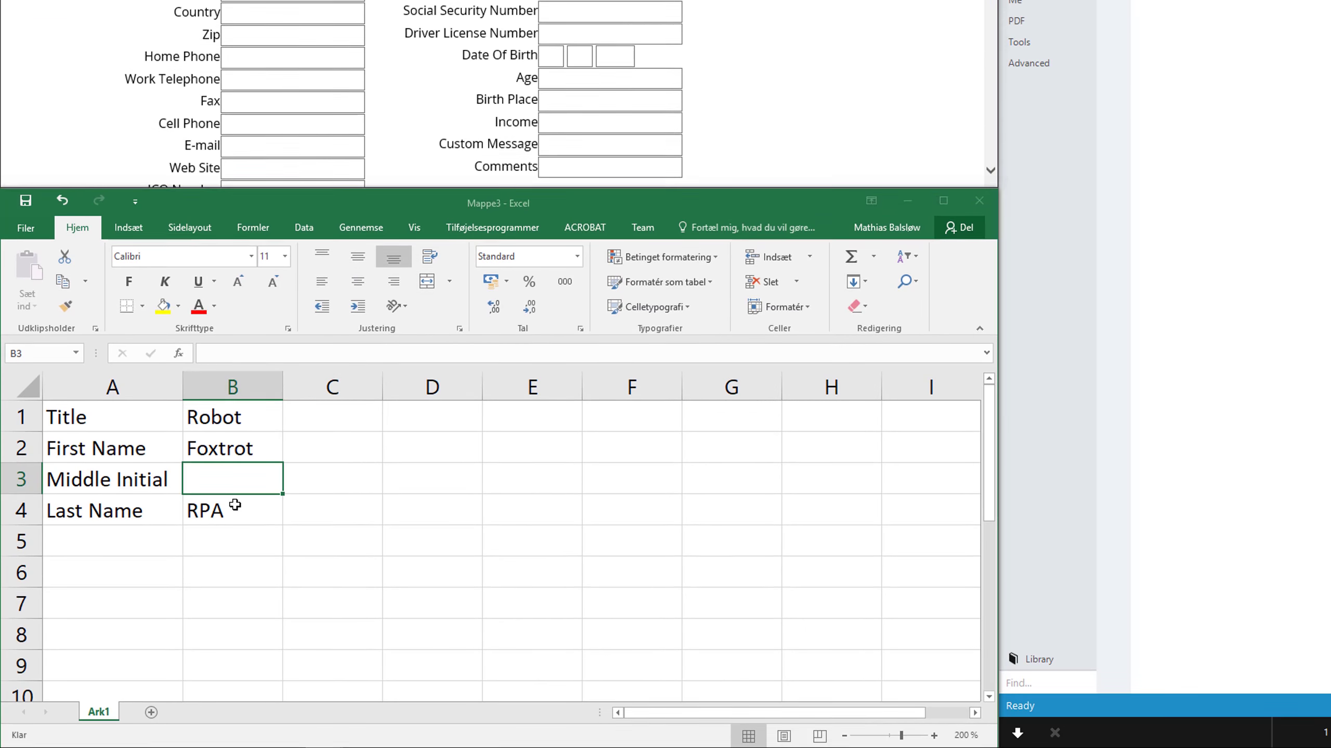
click(237, 516)
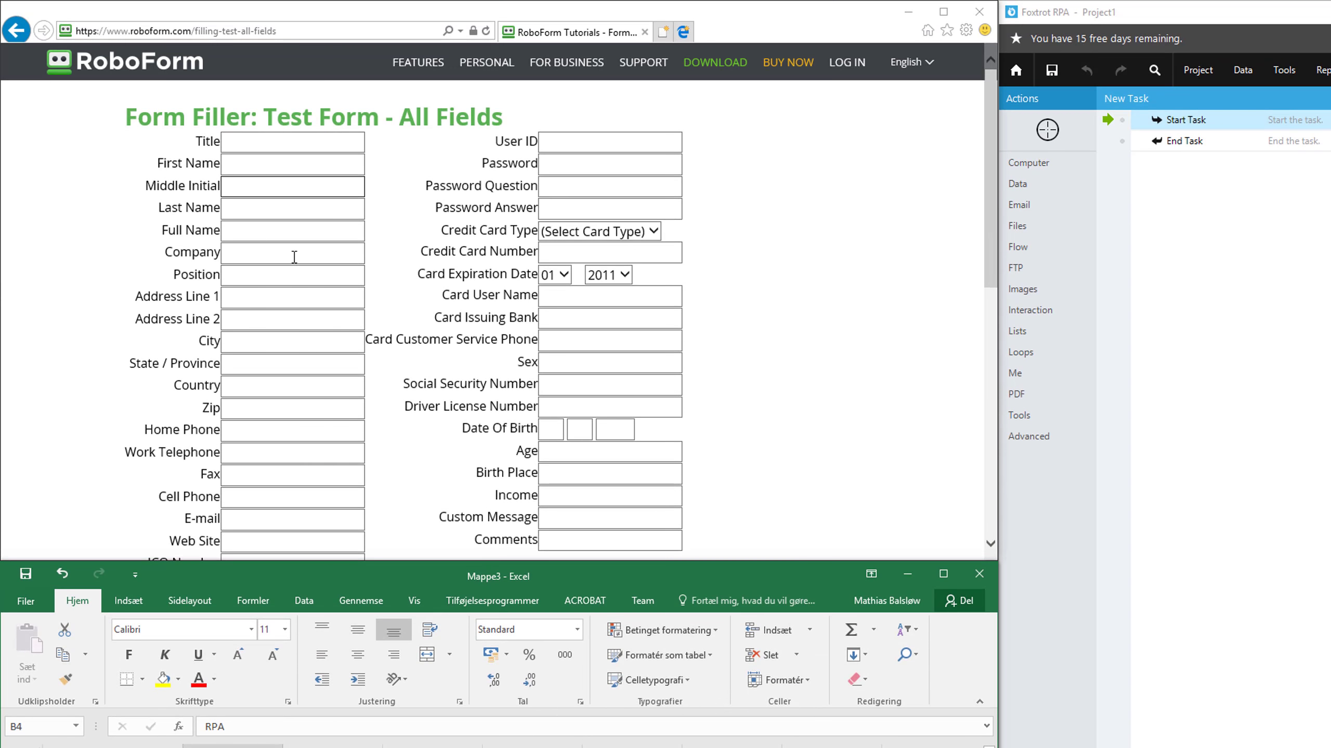
click(292, 209)
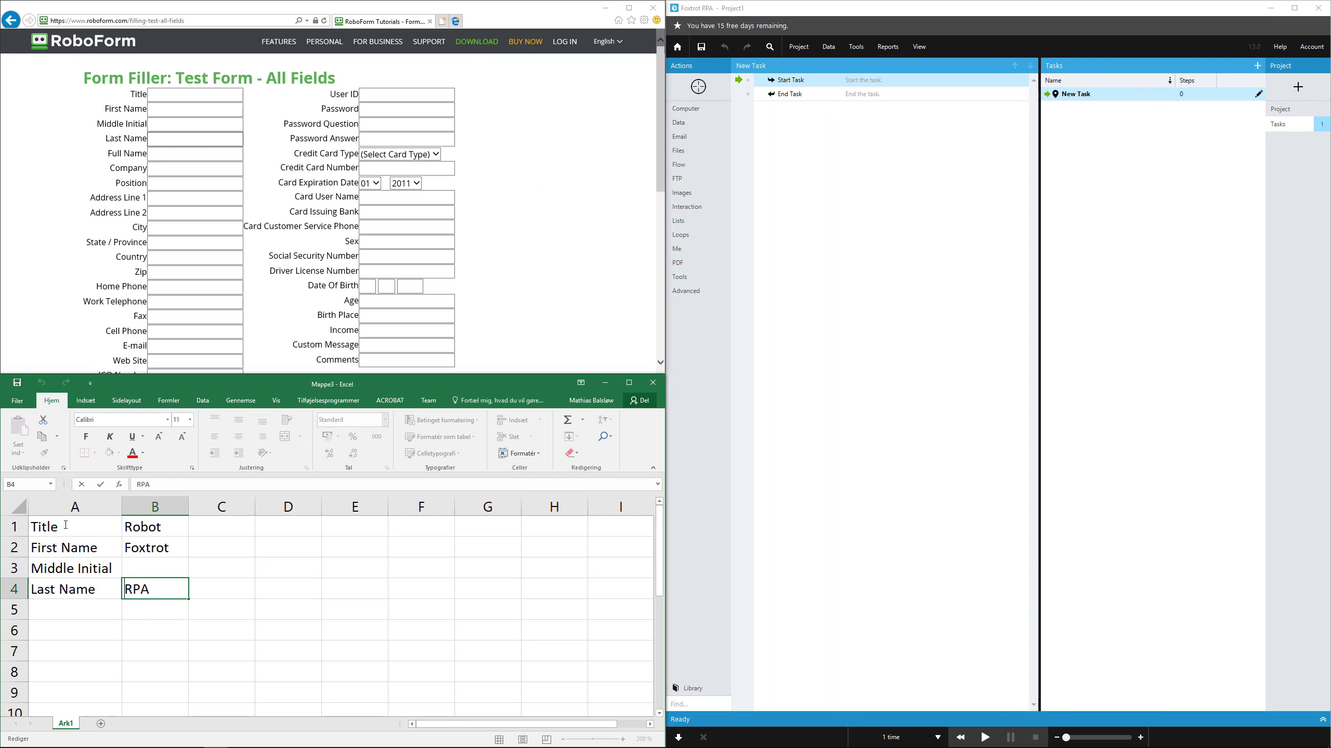
click(65, 525)
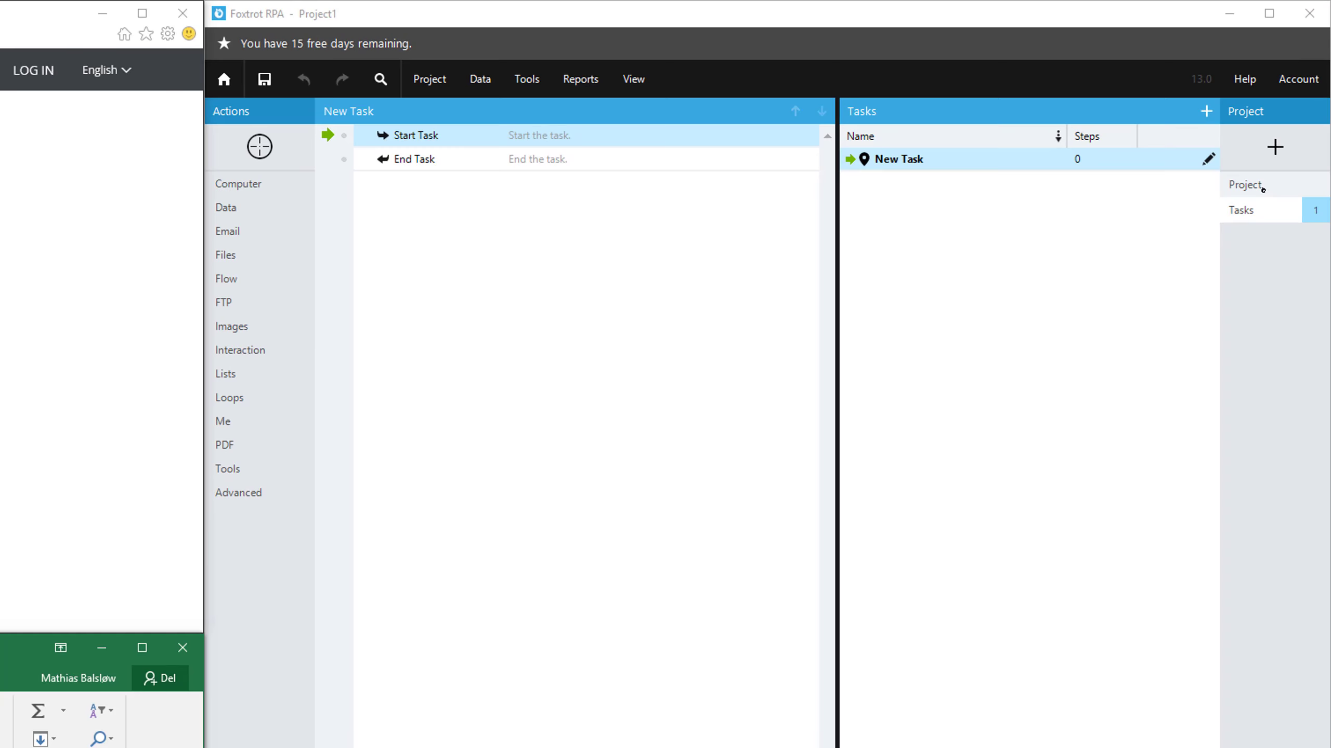
click(1293, 102)
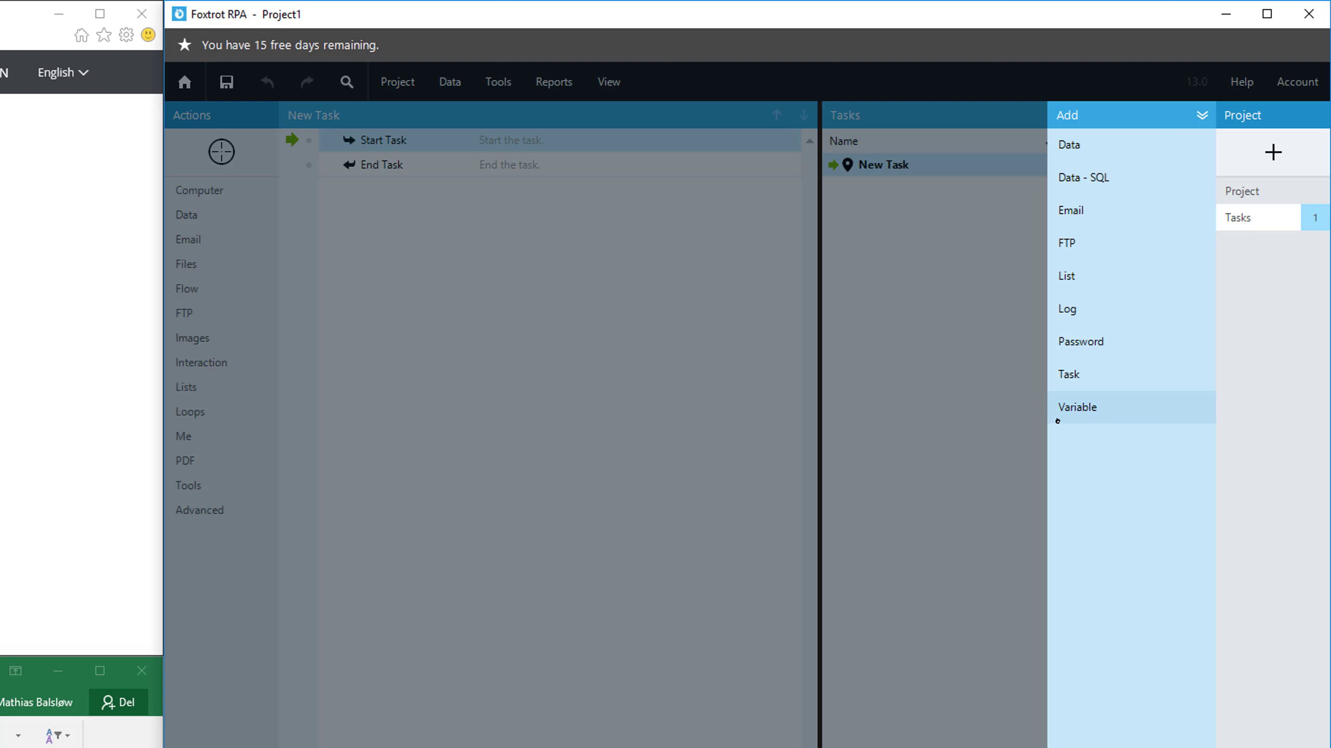
click(732, 469)
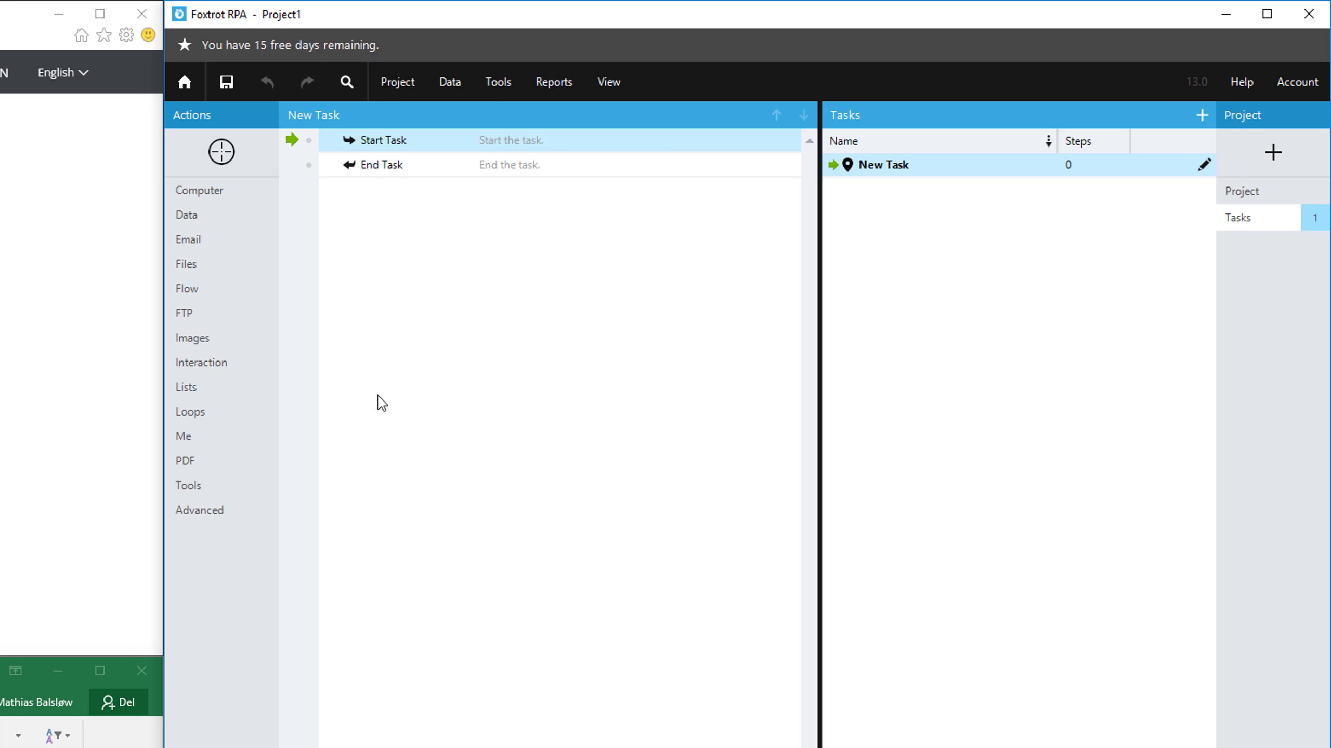
Add an action creating a text variable named Title, with the note "Create a variable to transfer the Title field from Excel to Web"
click(210, 220)
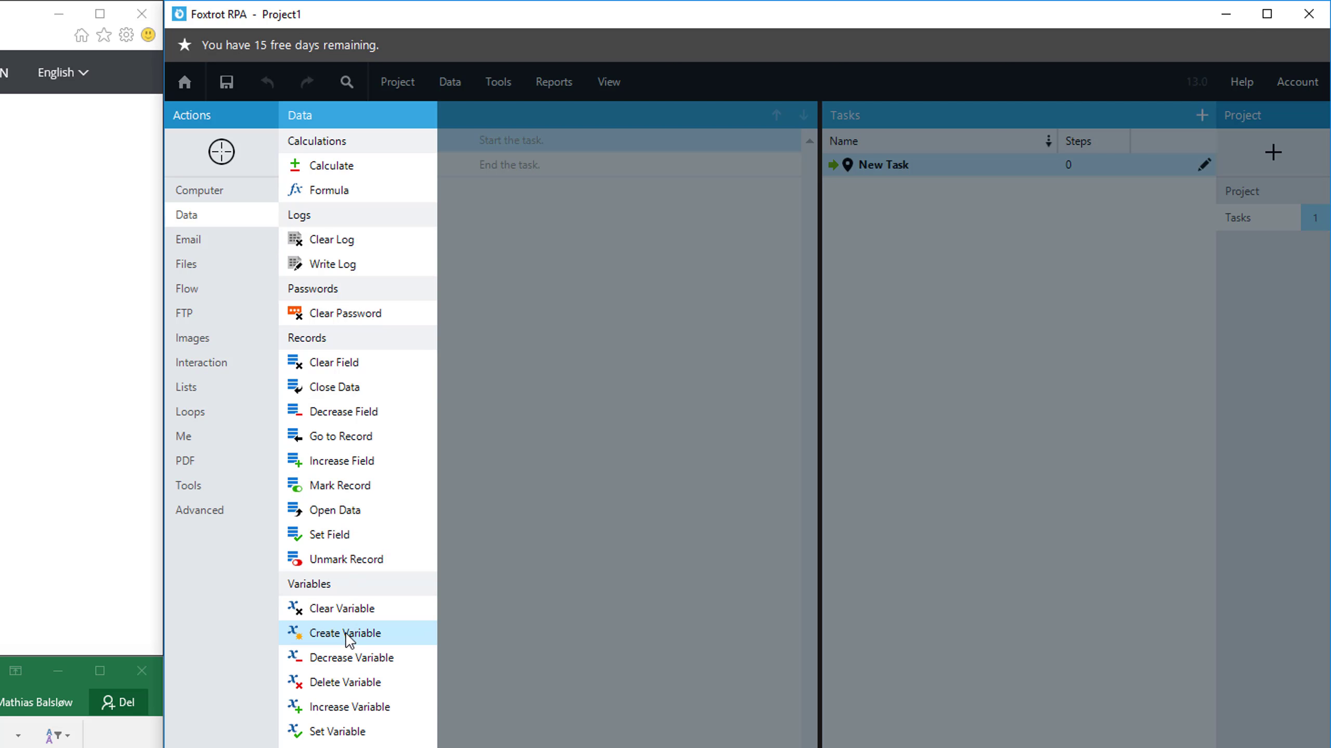
click(377, 482)
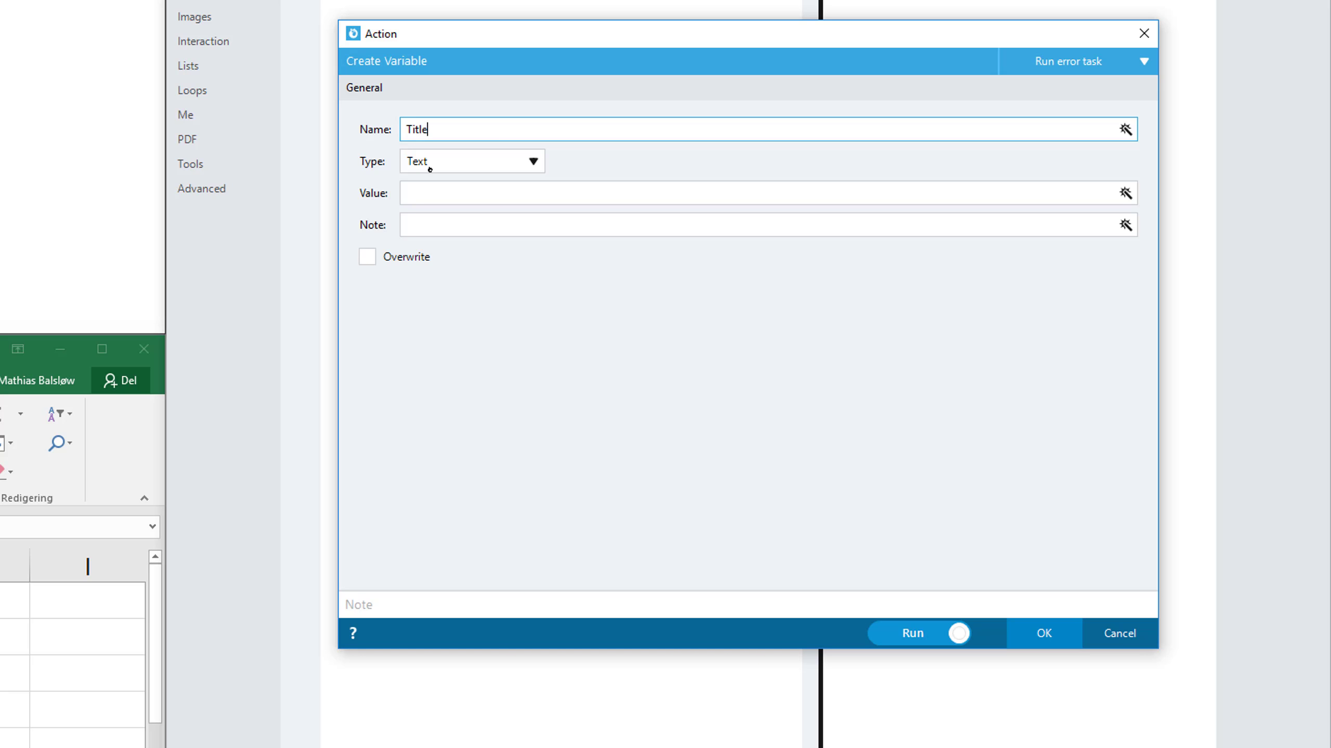
click(439, 604)
text(Create a)
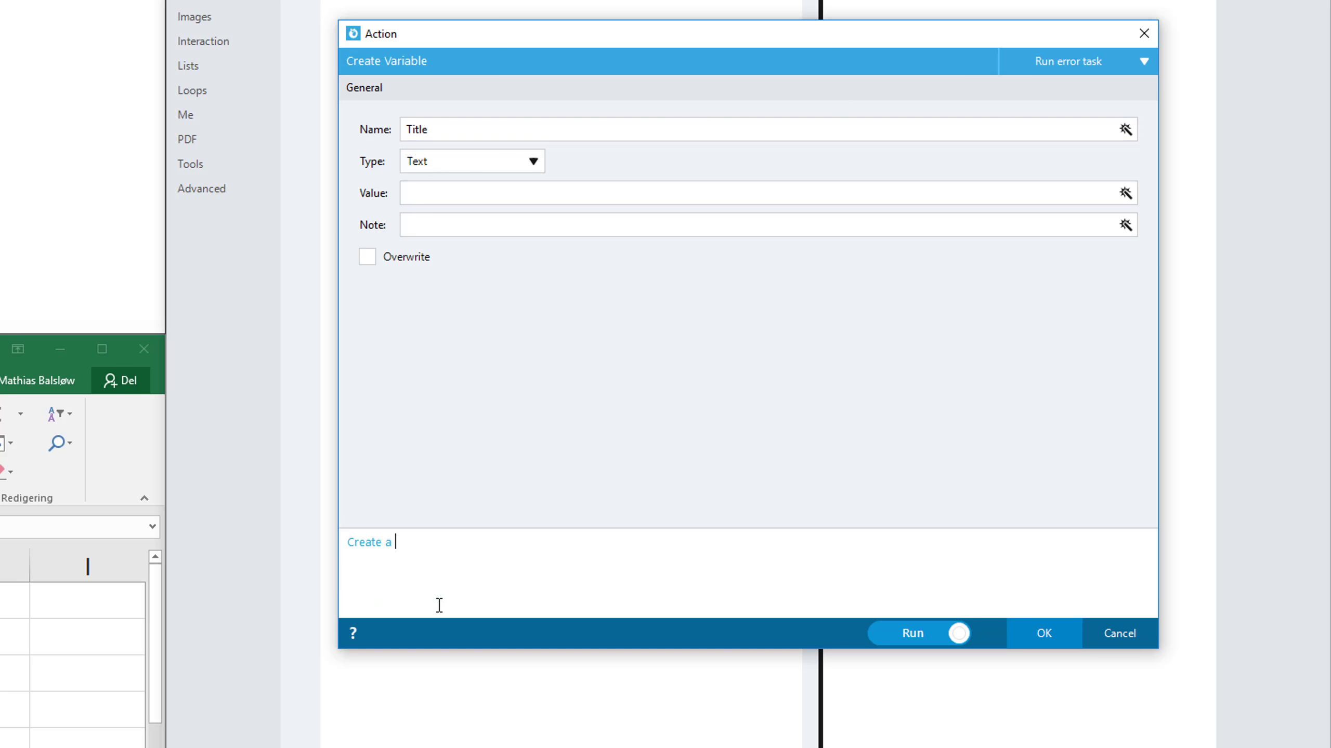
text( variable to transfer the Title field from Excel to Web)
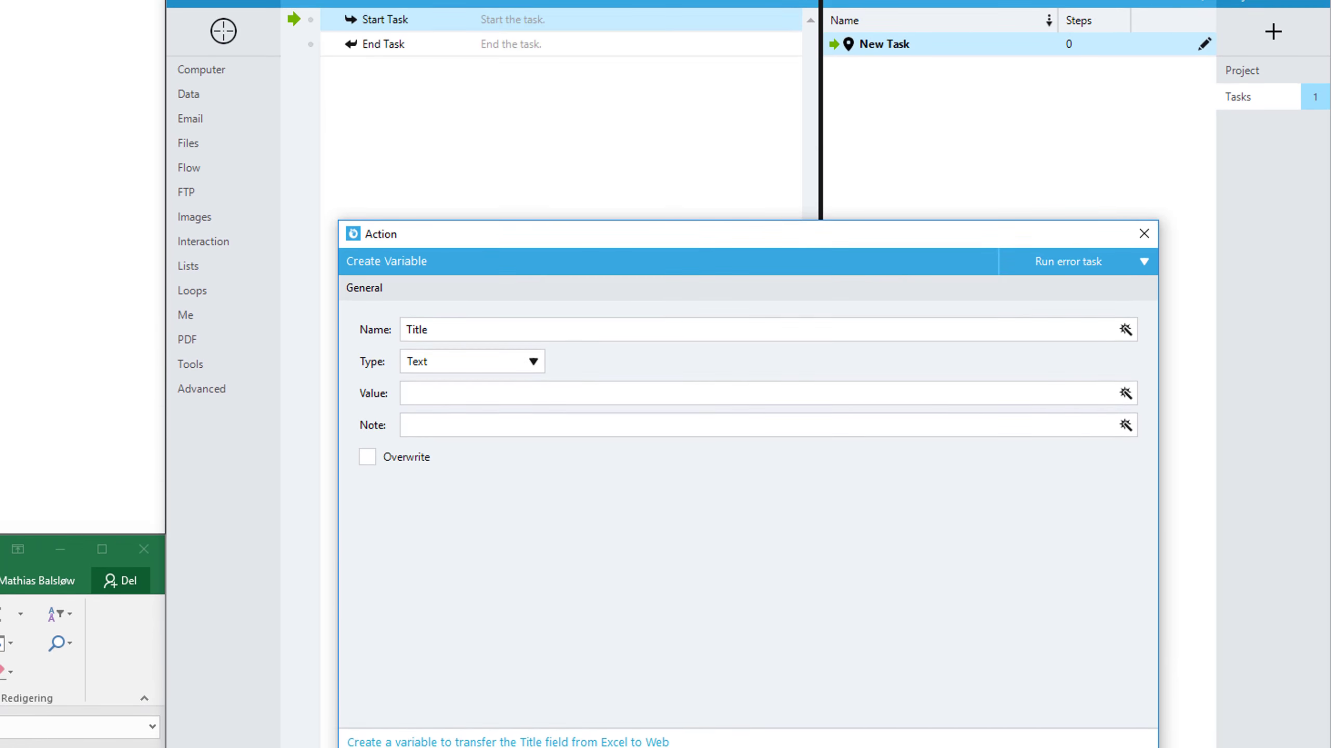
click(1044, 634)
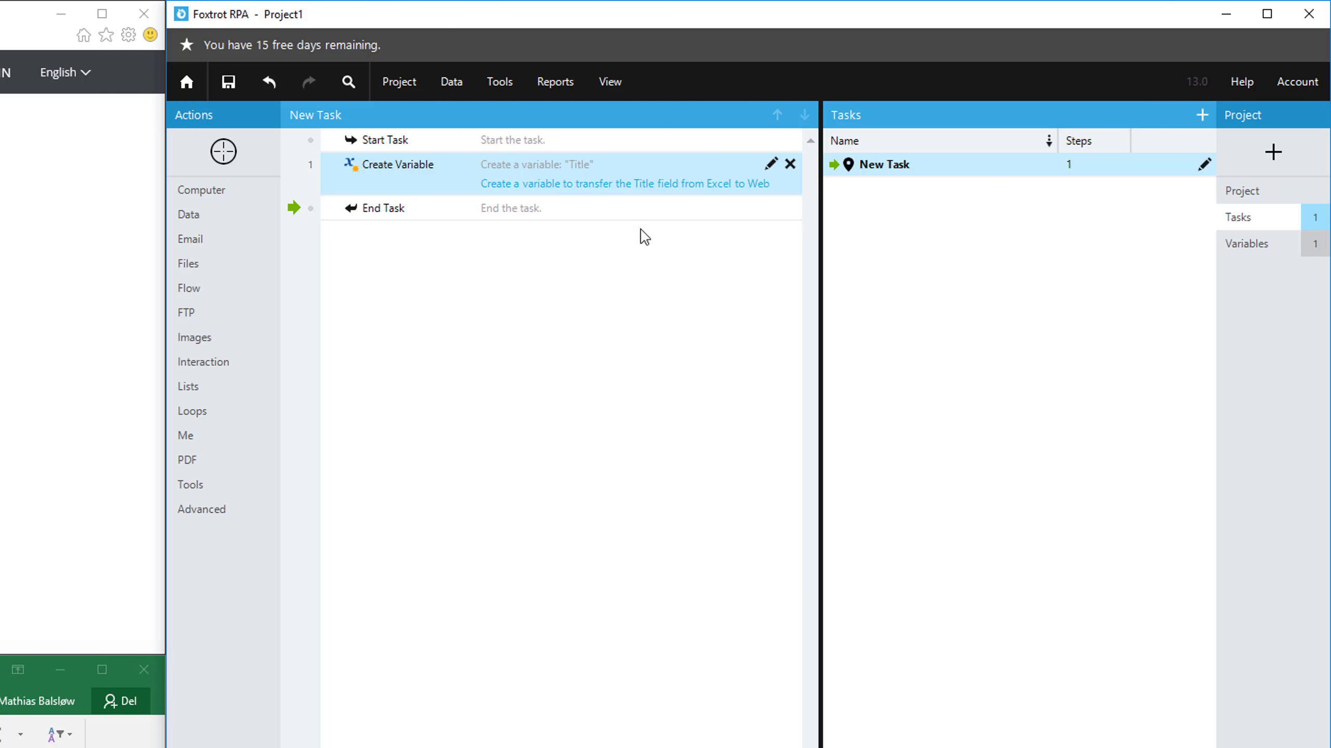
click(1280, 258)
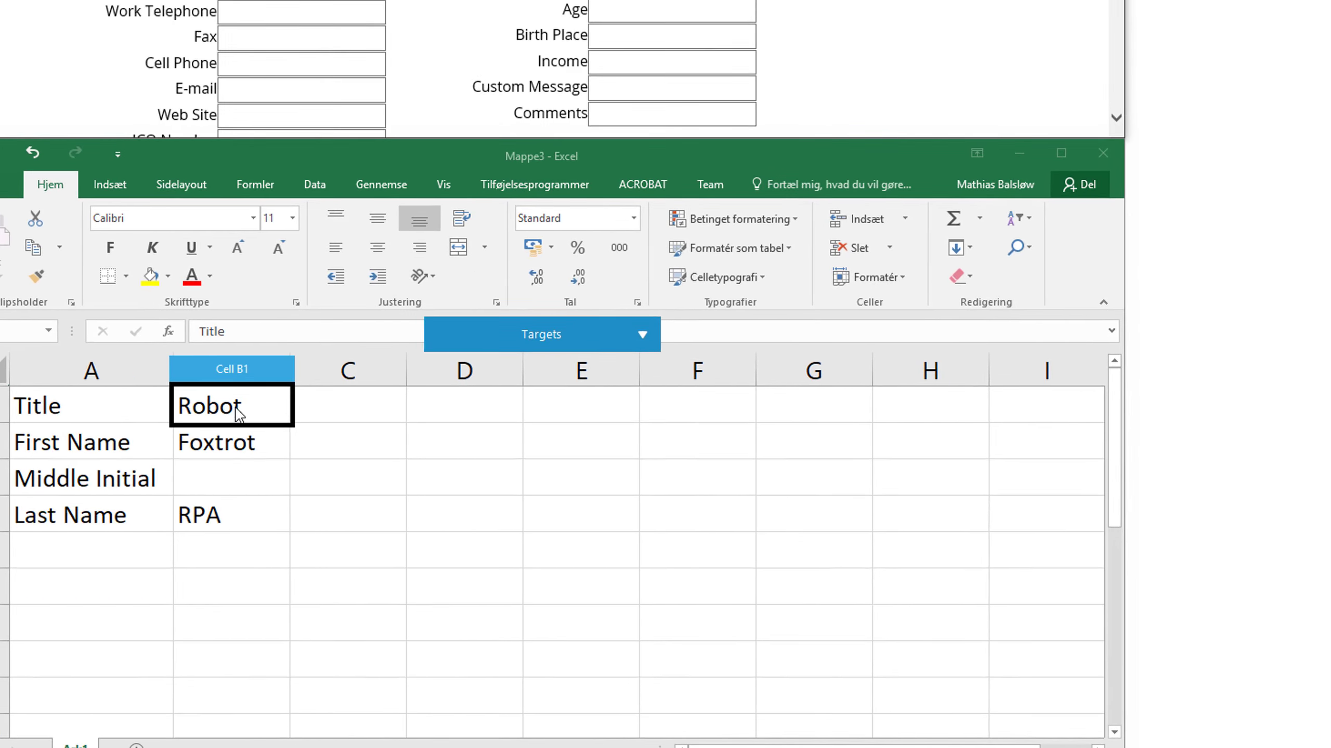
Target Excel cell B1 with a Get Value action that saves its text to the Title variable
click(306, 363)
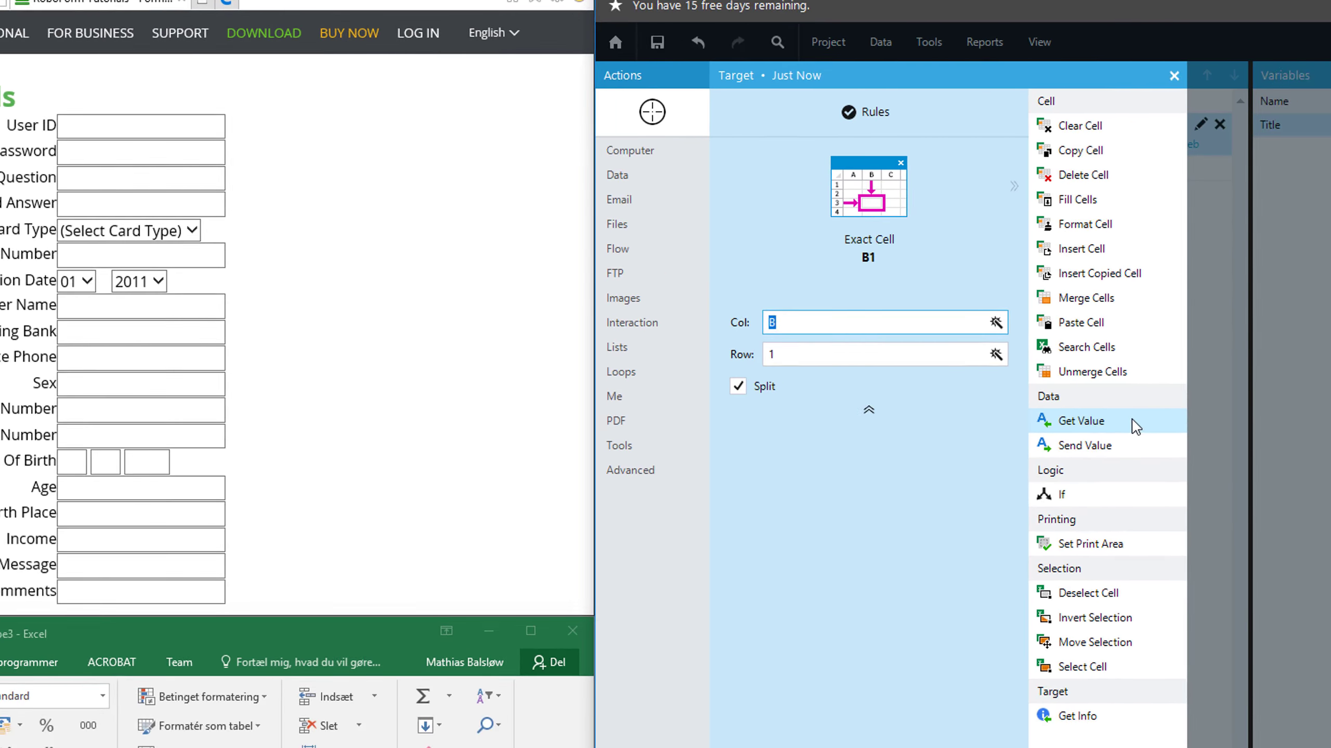
click(1149, 461)
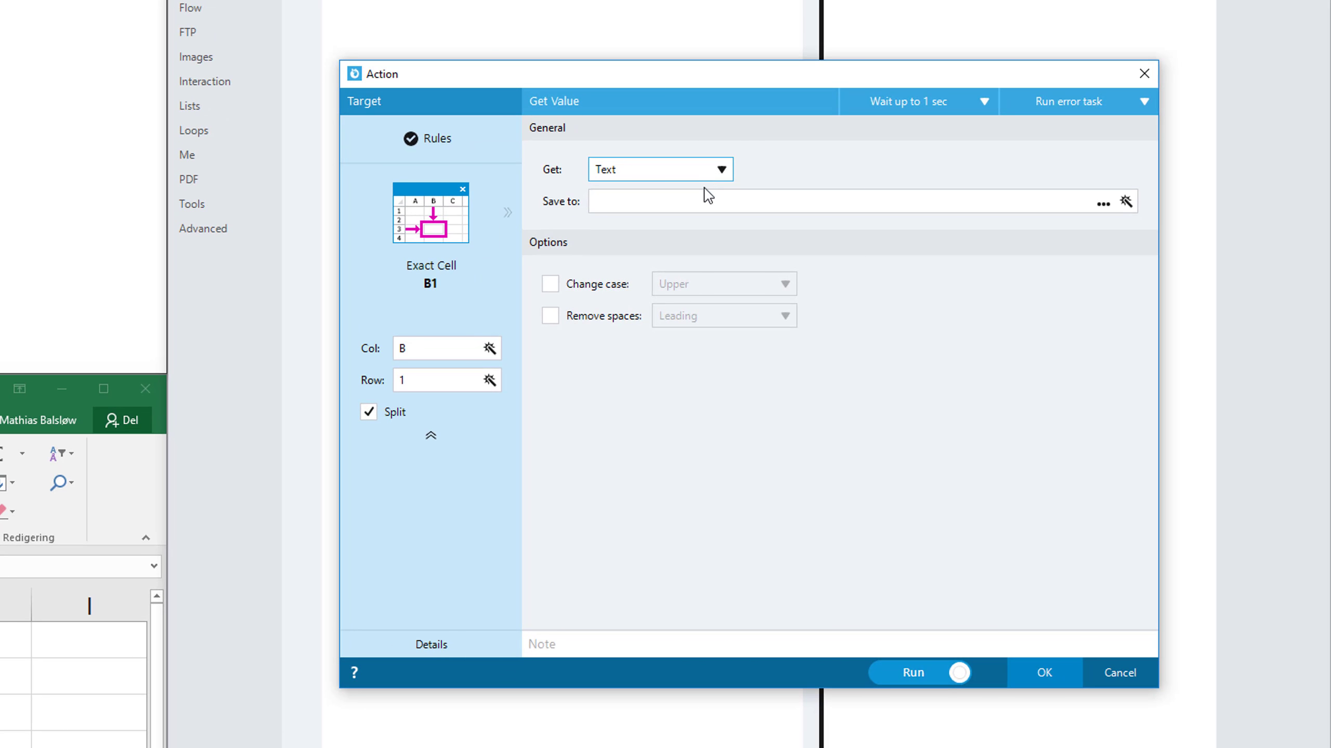
click(759, 233)
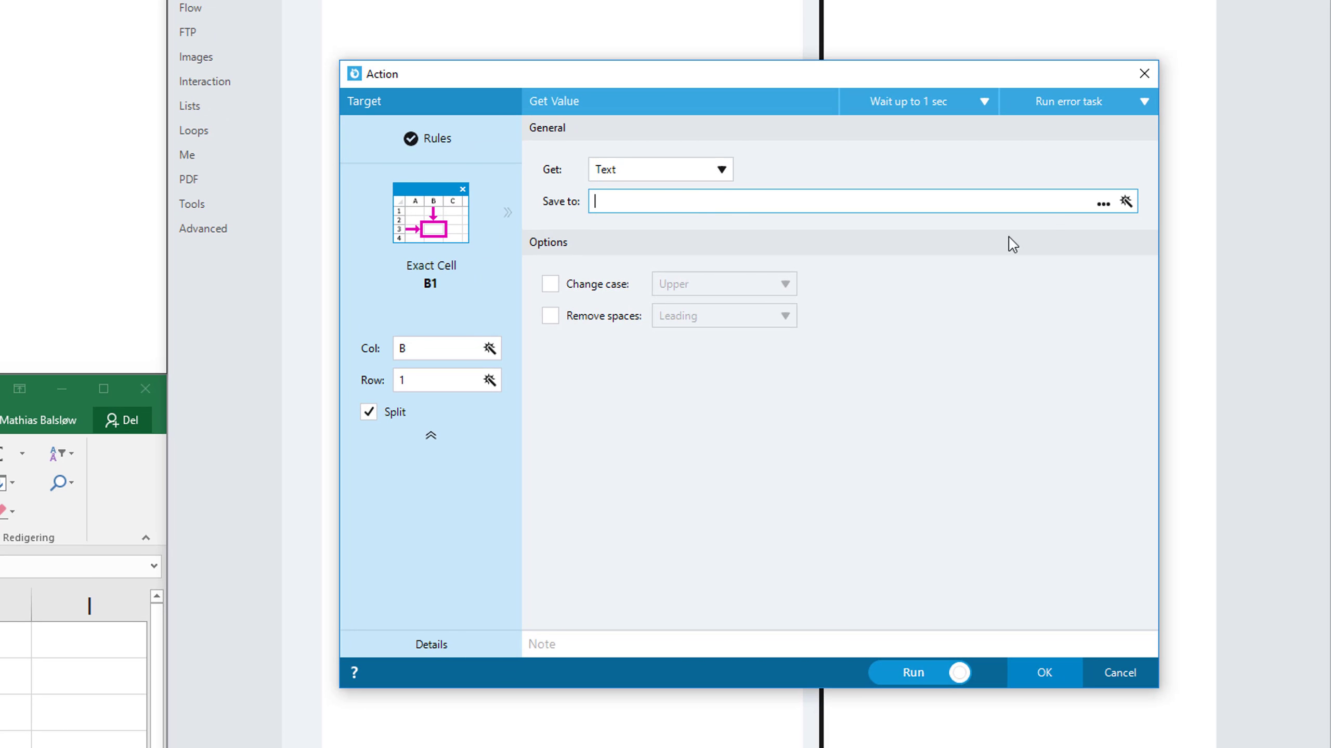
click(1103, 202)
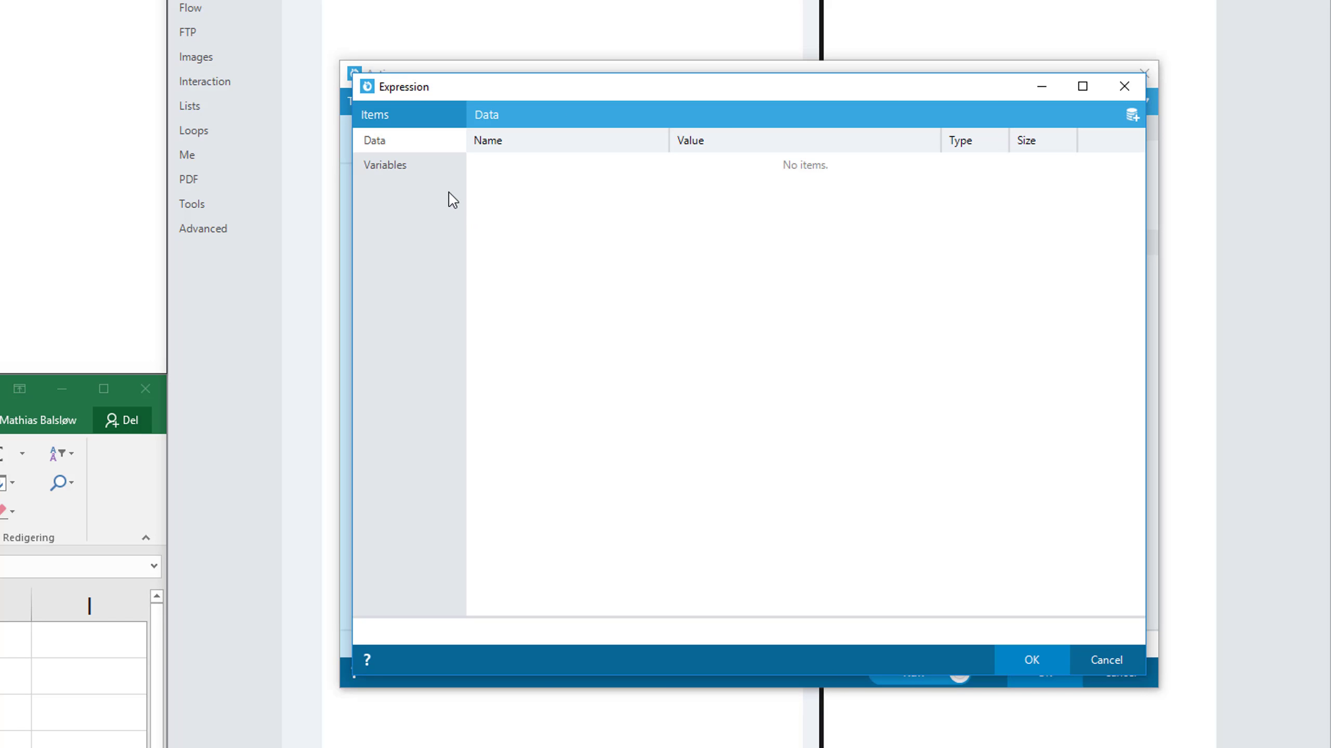
click(426, 166)
double_click(557, 169)
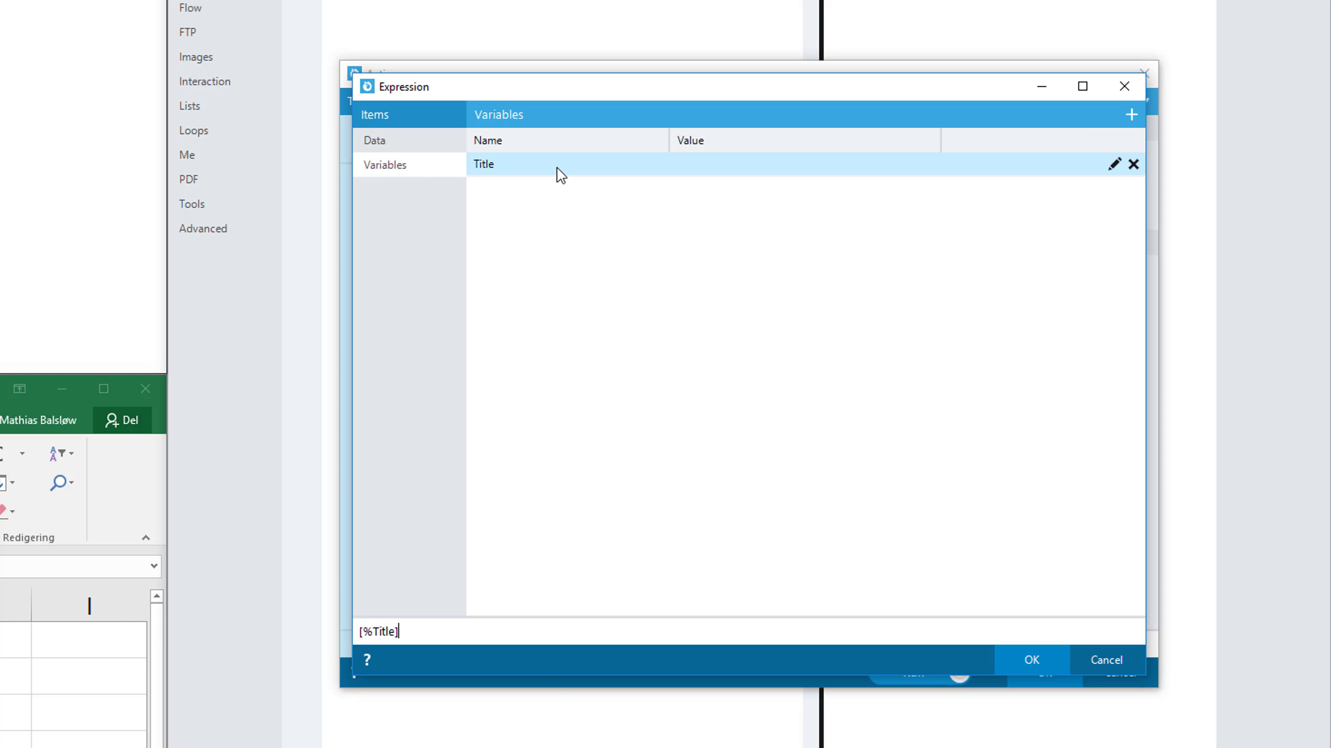
click(1008, 662)
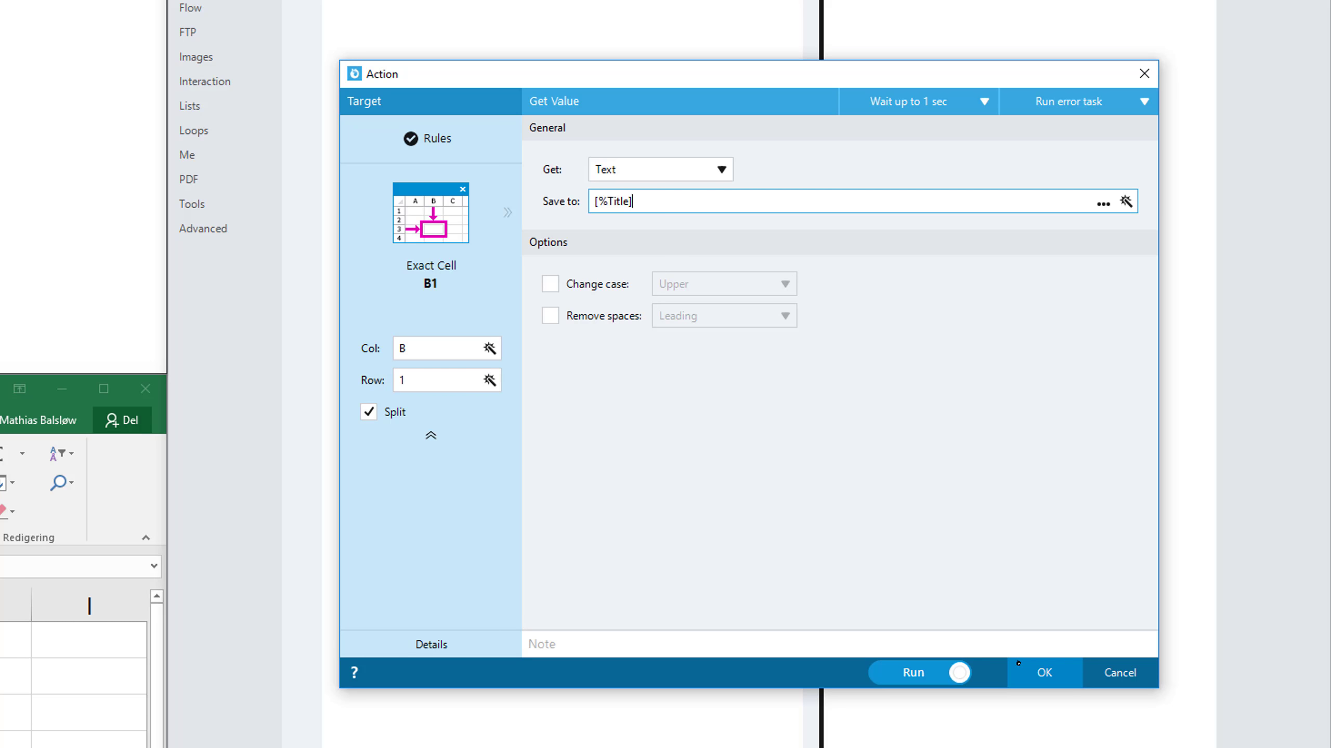
Add the note "Retrieve the Title value" to the Get Value action and confirm it
click(1031, 645)
text(Re)
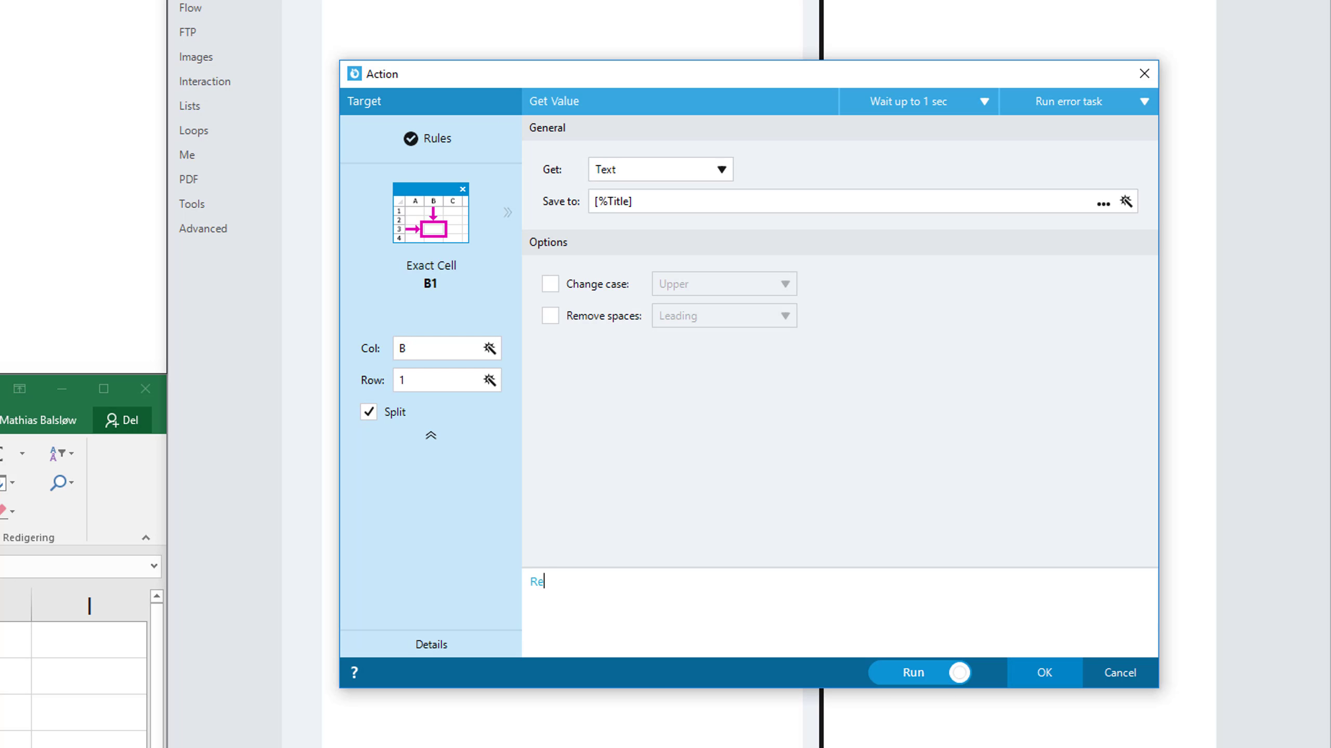
text(trieve the Title value)
click(1043, 668)
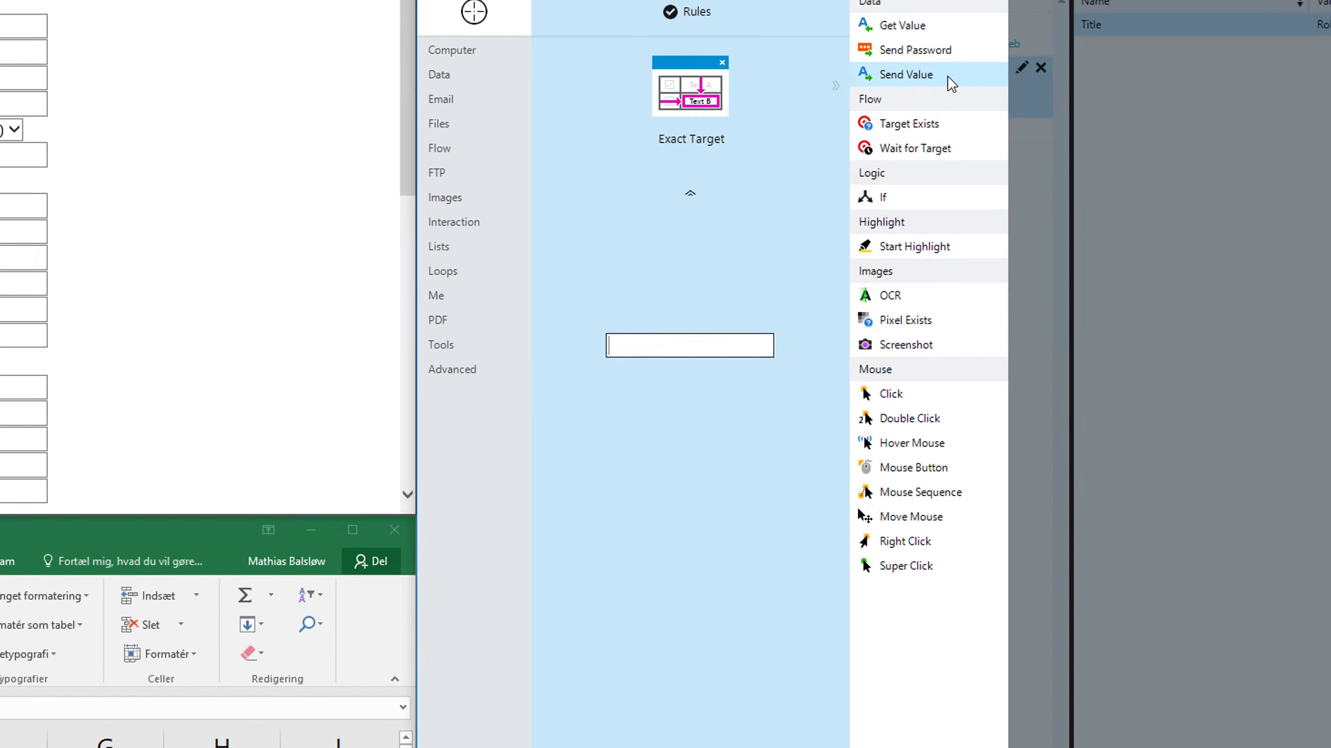
Start a Send Value action targeting the web form's Title field
click(947, 77)
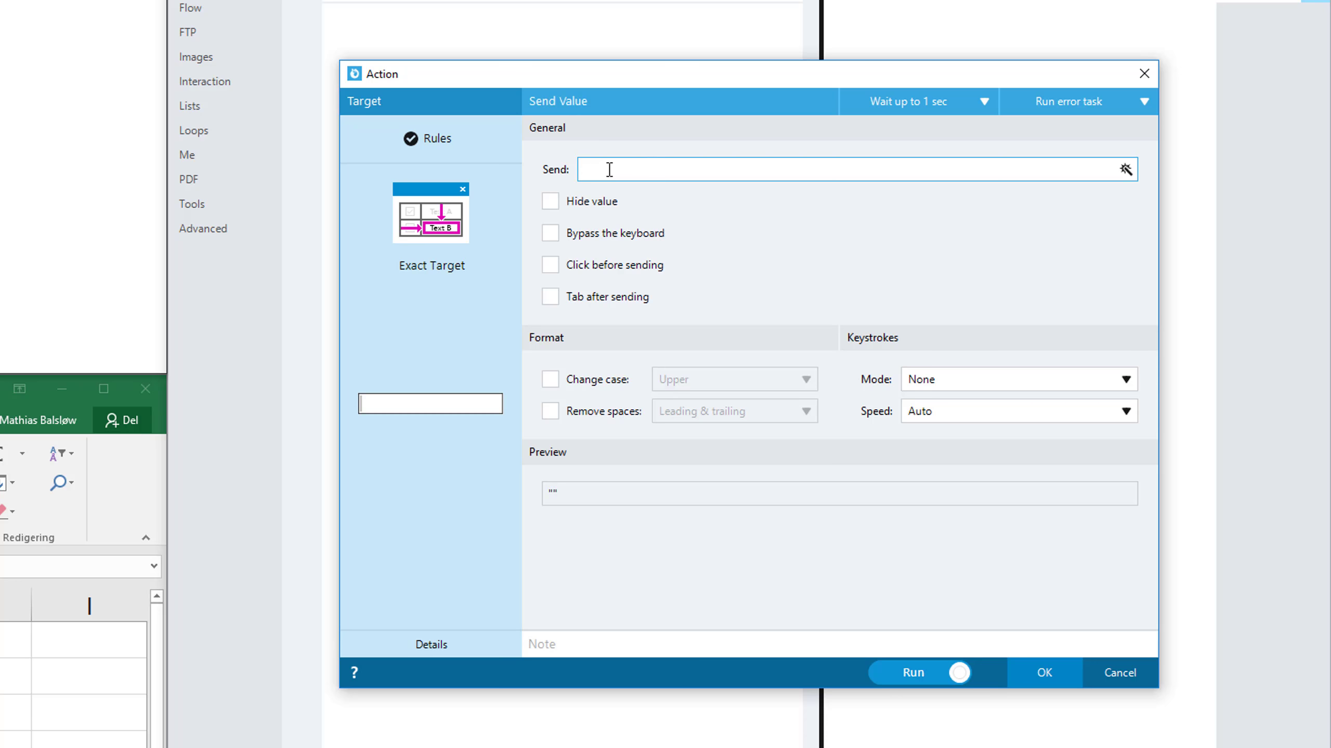
text(Rob)
key(BackSpace)
key(BackSpace)
key(BackSpace)
key(BackSpace)
key(BackSpace)
key(BackSpace)
Set the value to send to the Title variable, using the expression [%Title]
click(1126, 170)
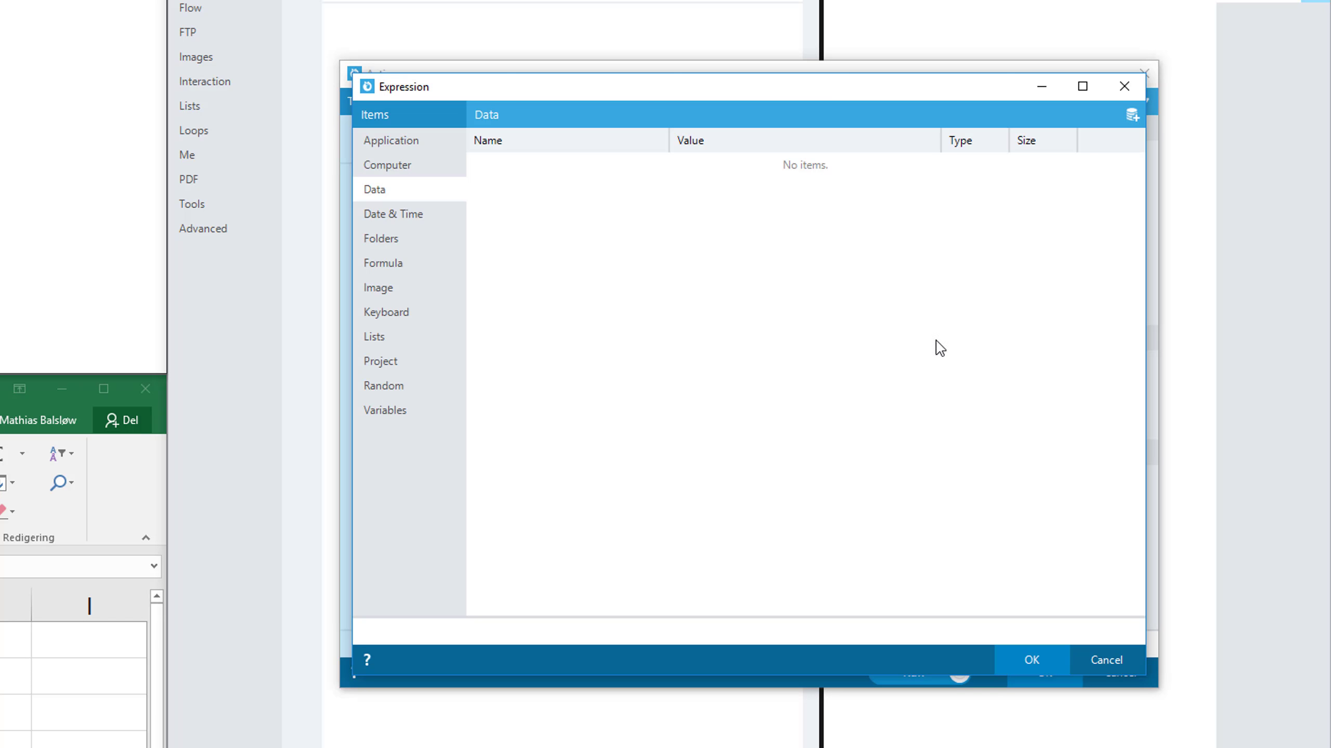
click(408, 413)
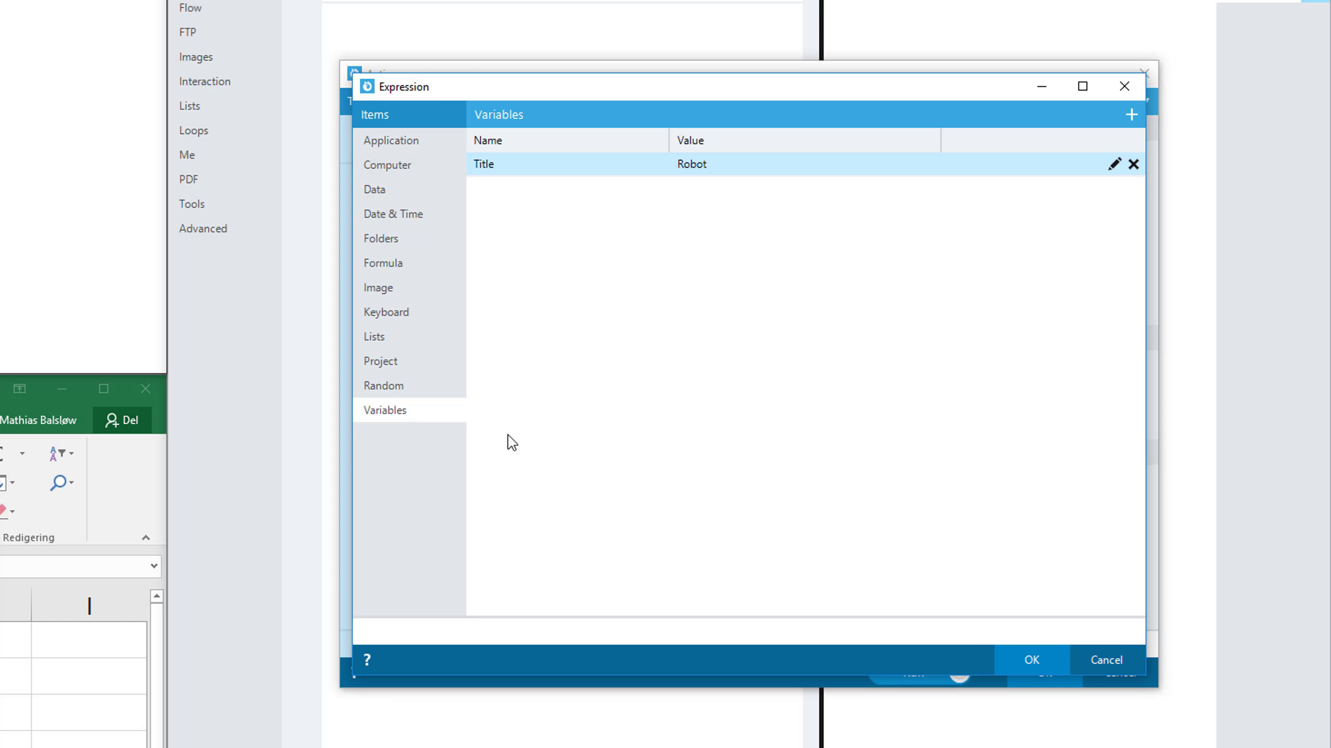
double_click(728, 167)
drag(400, 632, 351, 631)
click(424, 631)
click(1027, 658)
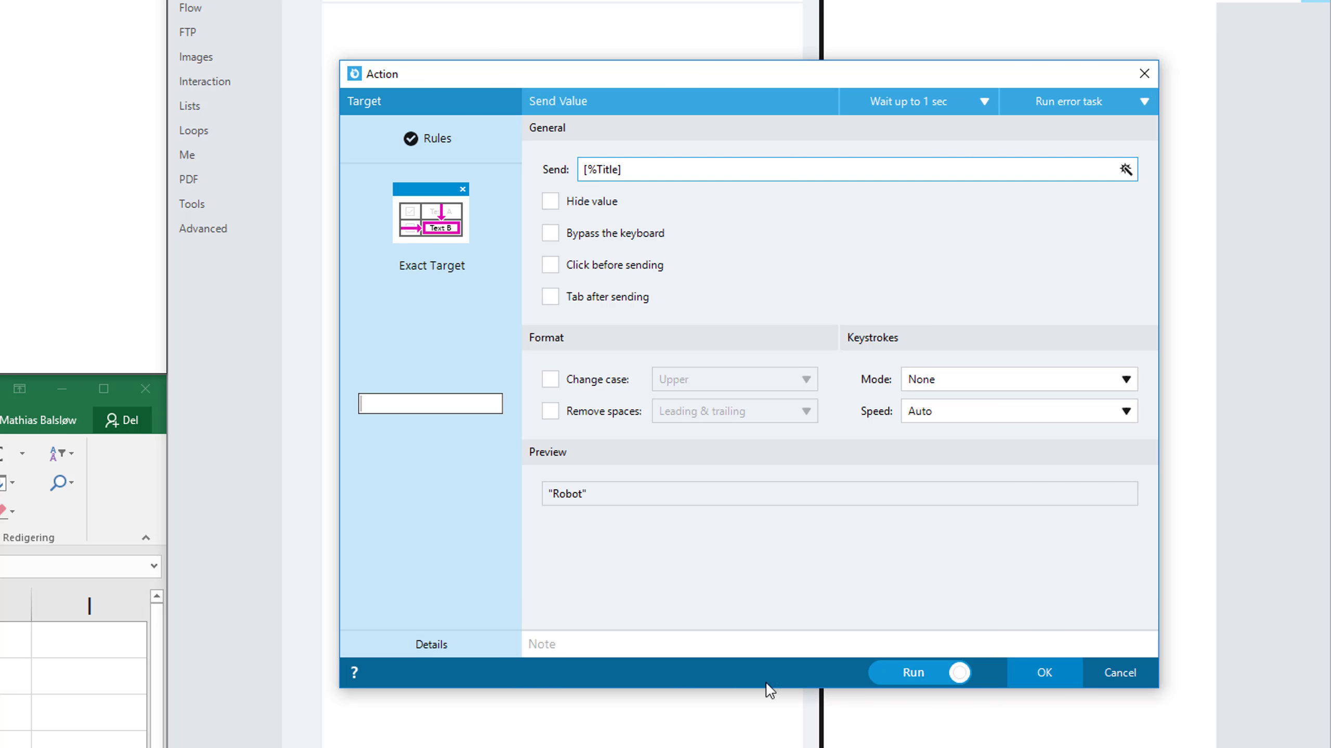
Add the note "Wrtie the value of the variable Title", set the keystroke mode to Overwrite, enable Bypass the keyboard and confirm the action
click(707, 644)
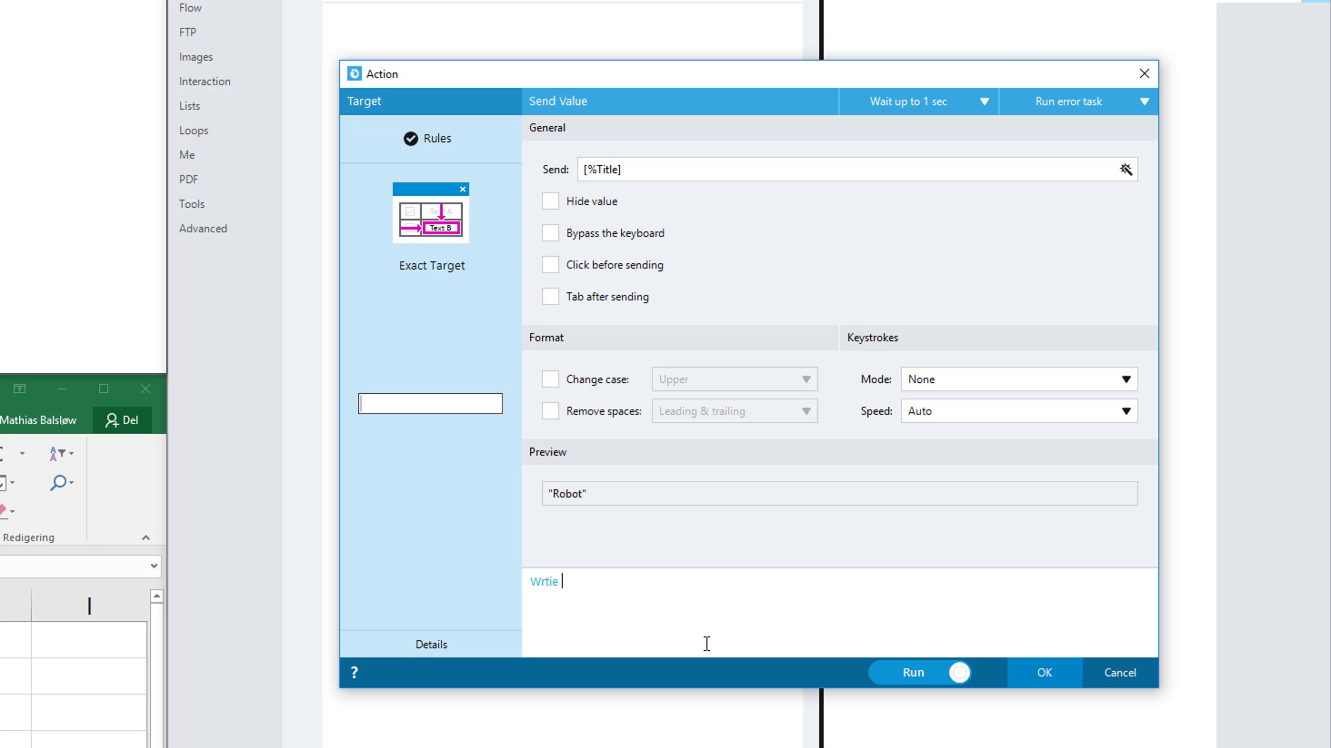
text(Wrtie the value of the variable Title)
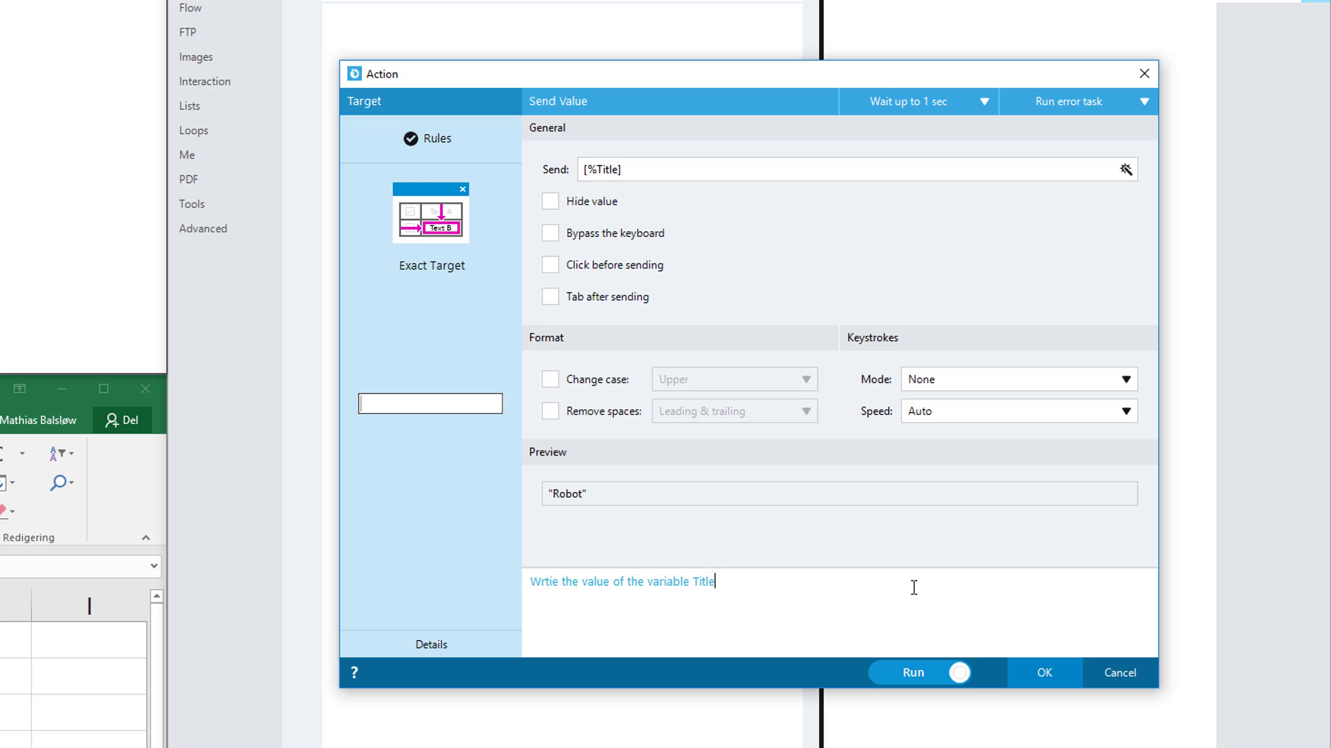
click(1063, 388)
click(1066, 399)
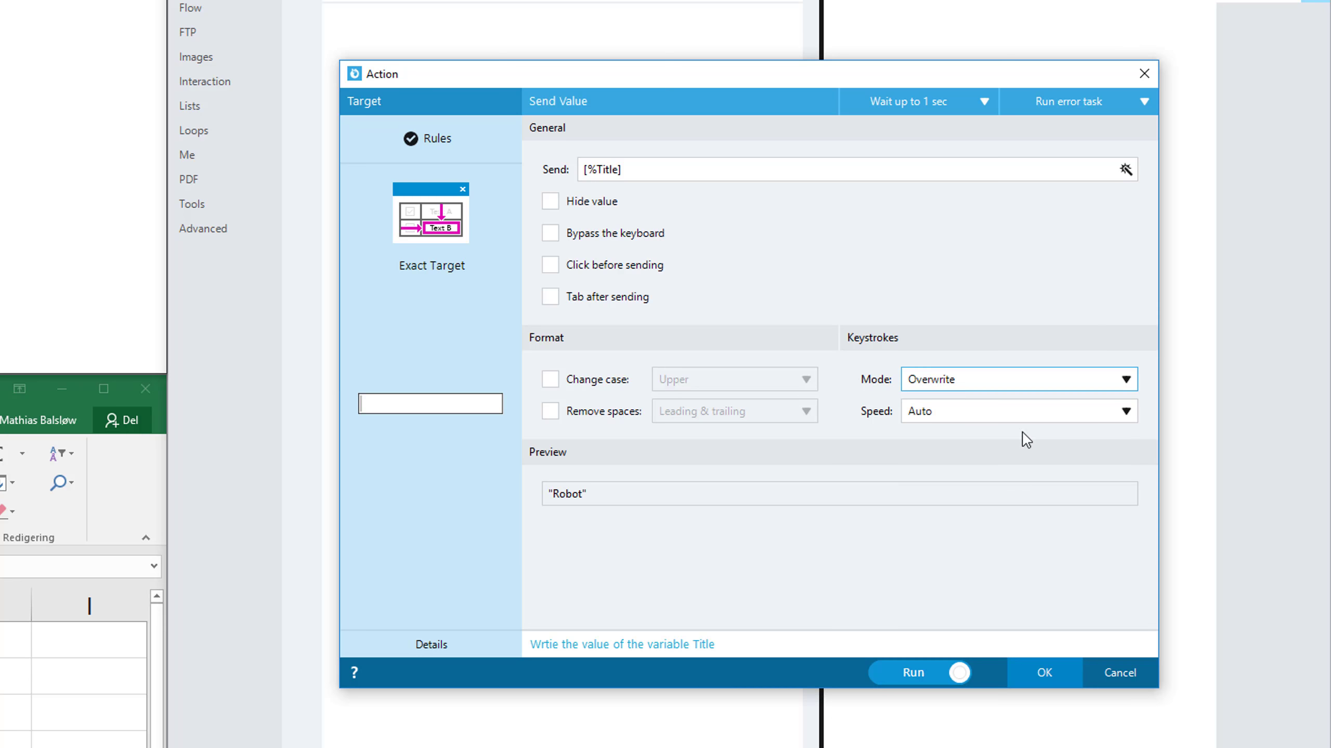
click(586, 237)
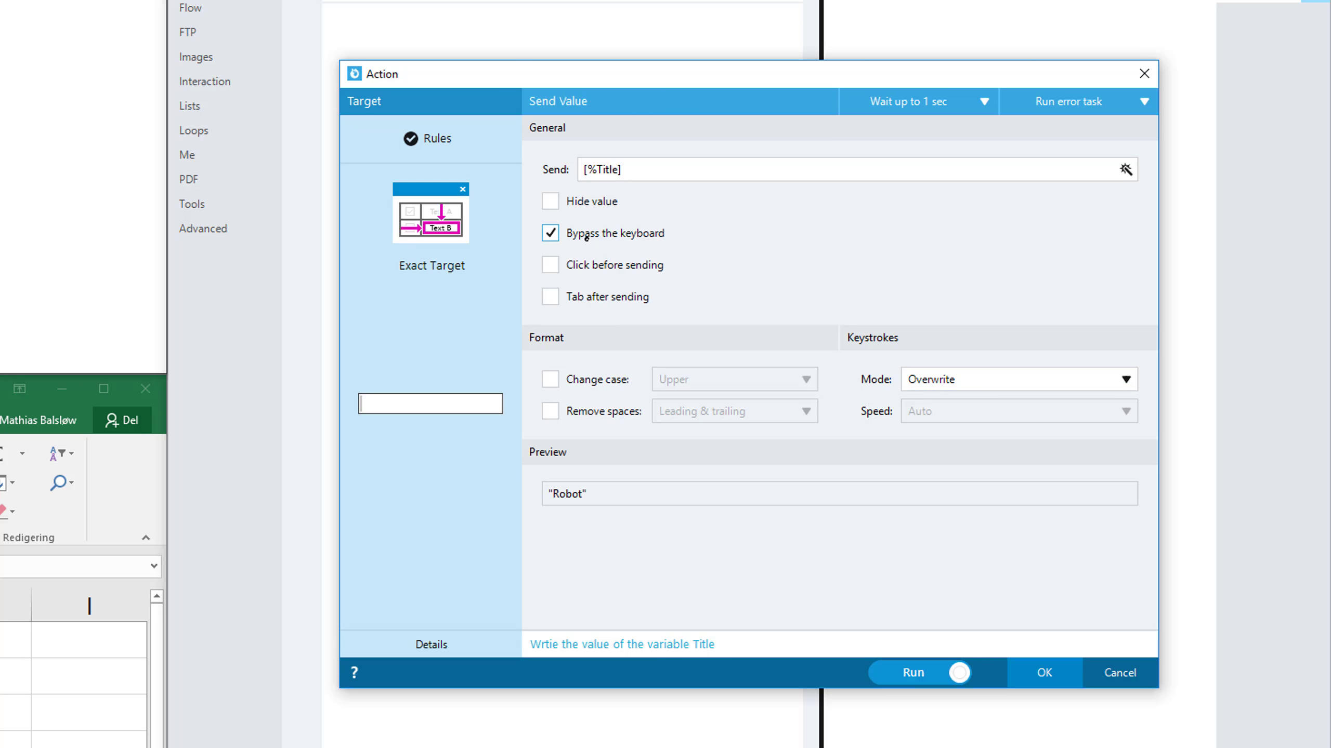
click(1043, 673)
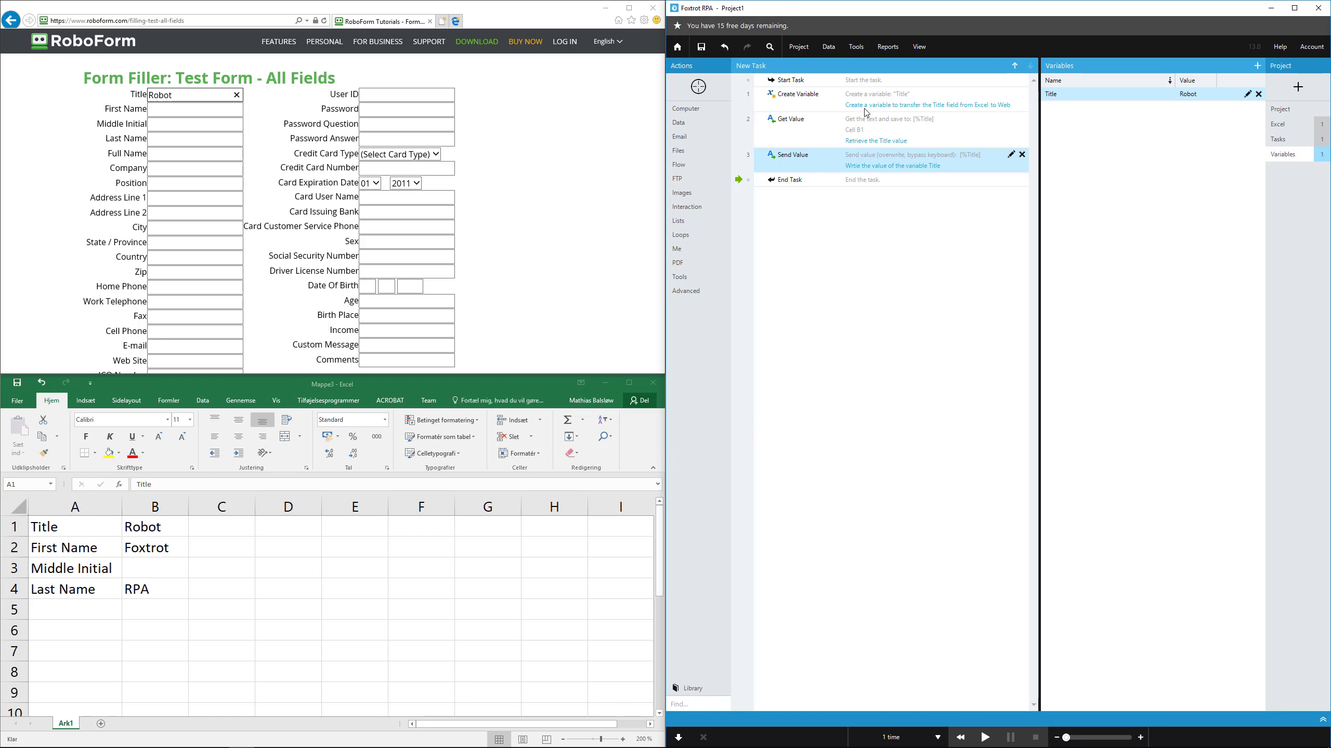
Create a text variable named First Name with overwrite enabled and the note "Create a variable to transfer the First Name field from Excel to WEb"
click(678, 123)
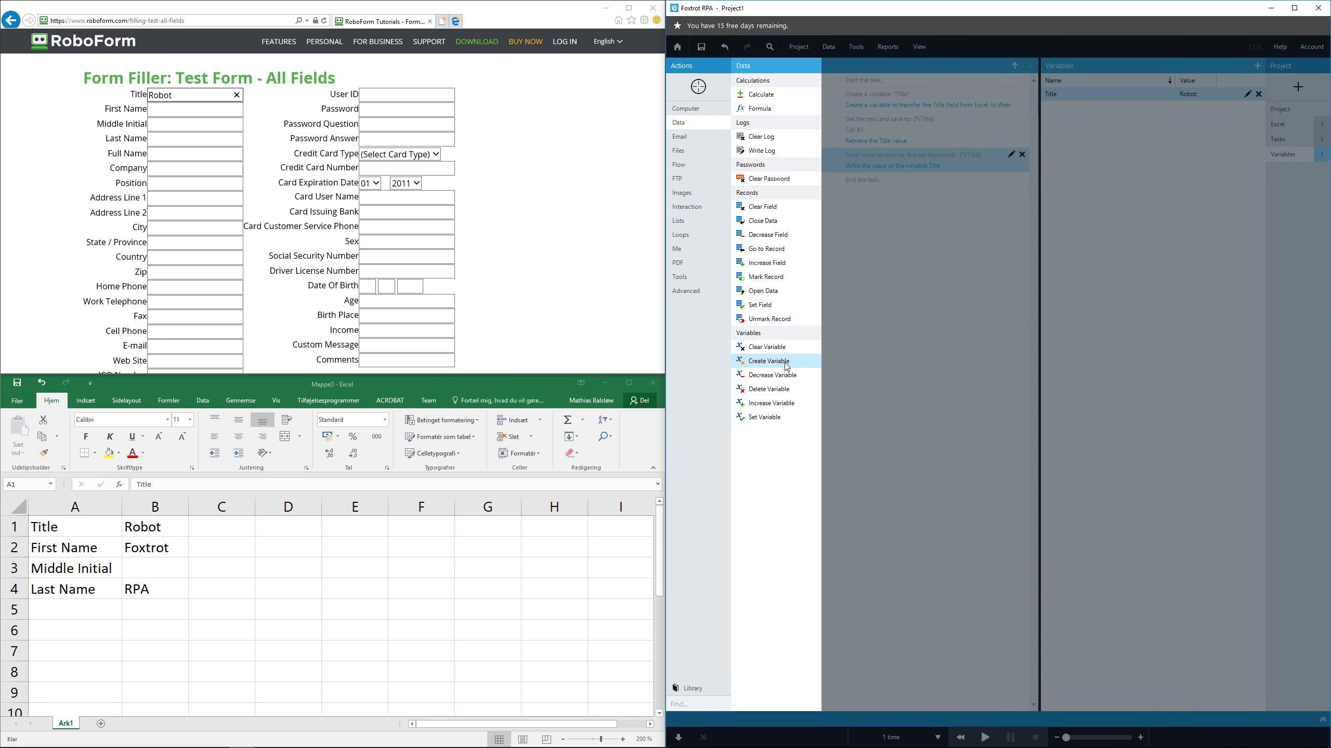
click(783, 363)
text(First Name)
click(834, 529)
text(Create a variable to transfer the)
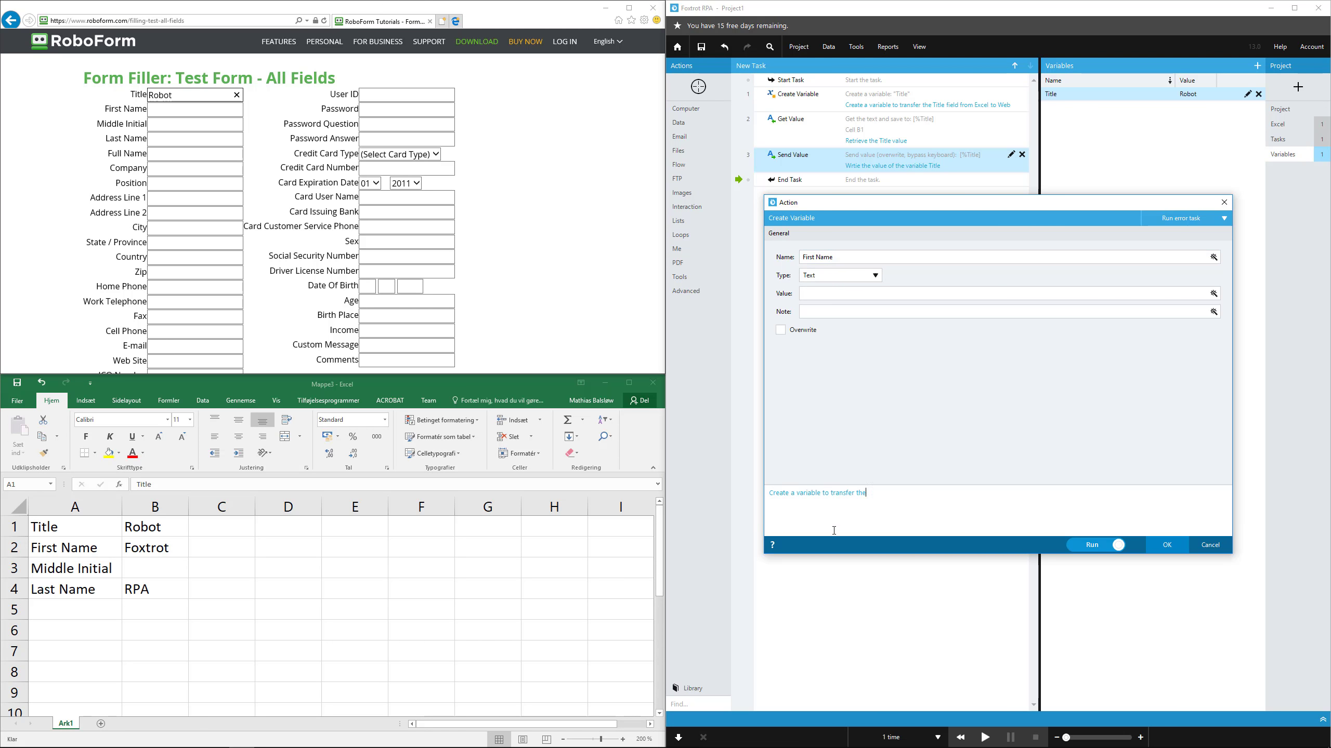
text( First Name field from Excel to WEb)
click(780, 330)
click(1159, 543)
Add a Get Value action saving Excel cell B2's text to the First Name variable, with the note "Retrieve the First Name value"
drag(698, 87, 149, 549)
click(974, 261)
click(1214, 322)
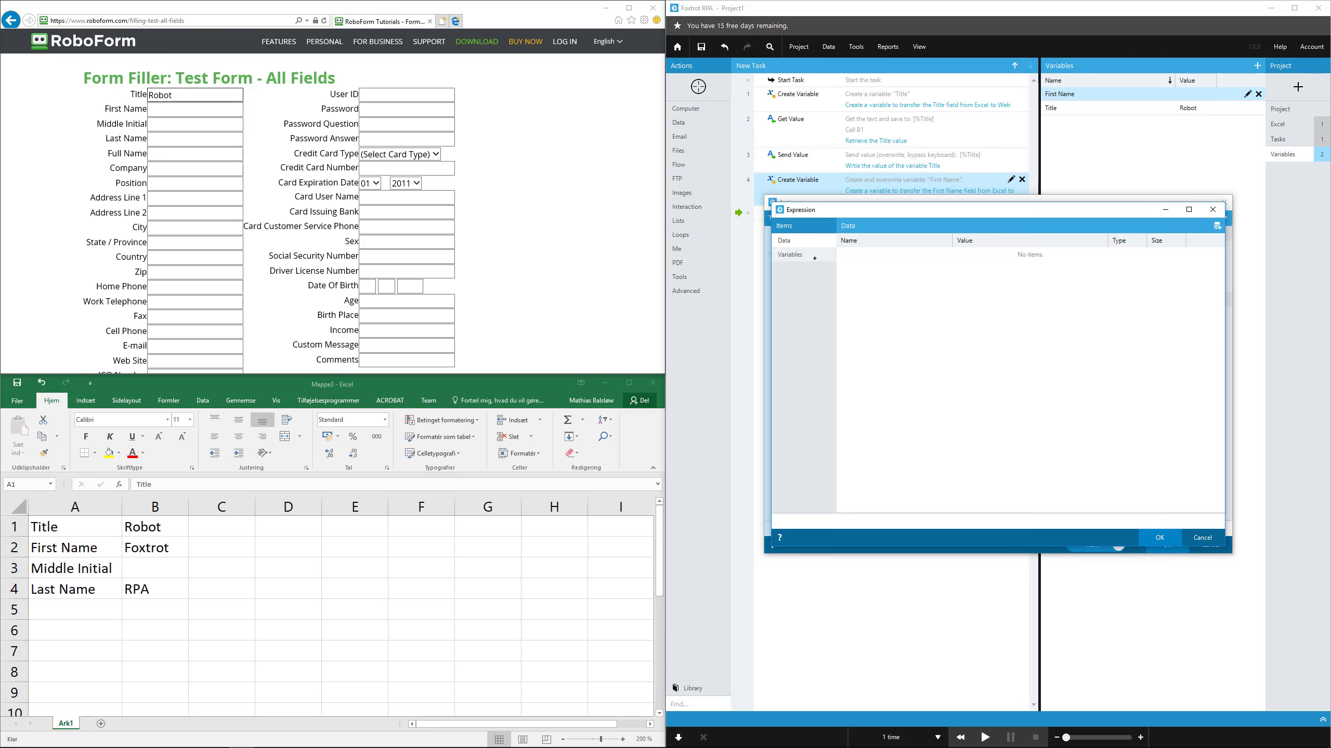
click(814, 257)
double_click(870, 255)
click(1159, 538)
click(1066, 519)
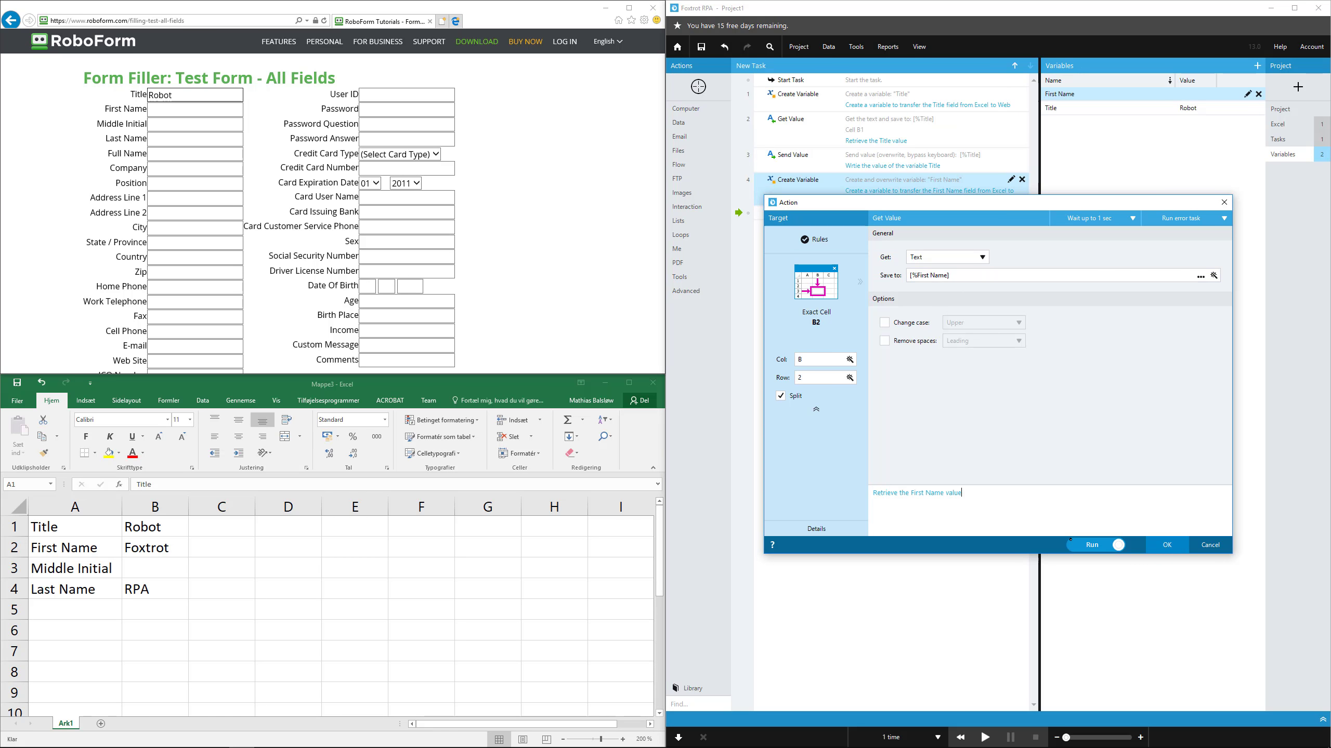
click(1166, 545)
Target the web form's First Name field with a Send Value action that sends the First Name variable
drag(698, 87, 185, 110)
click(949, 124)
click(1213, 257)
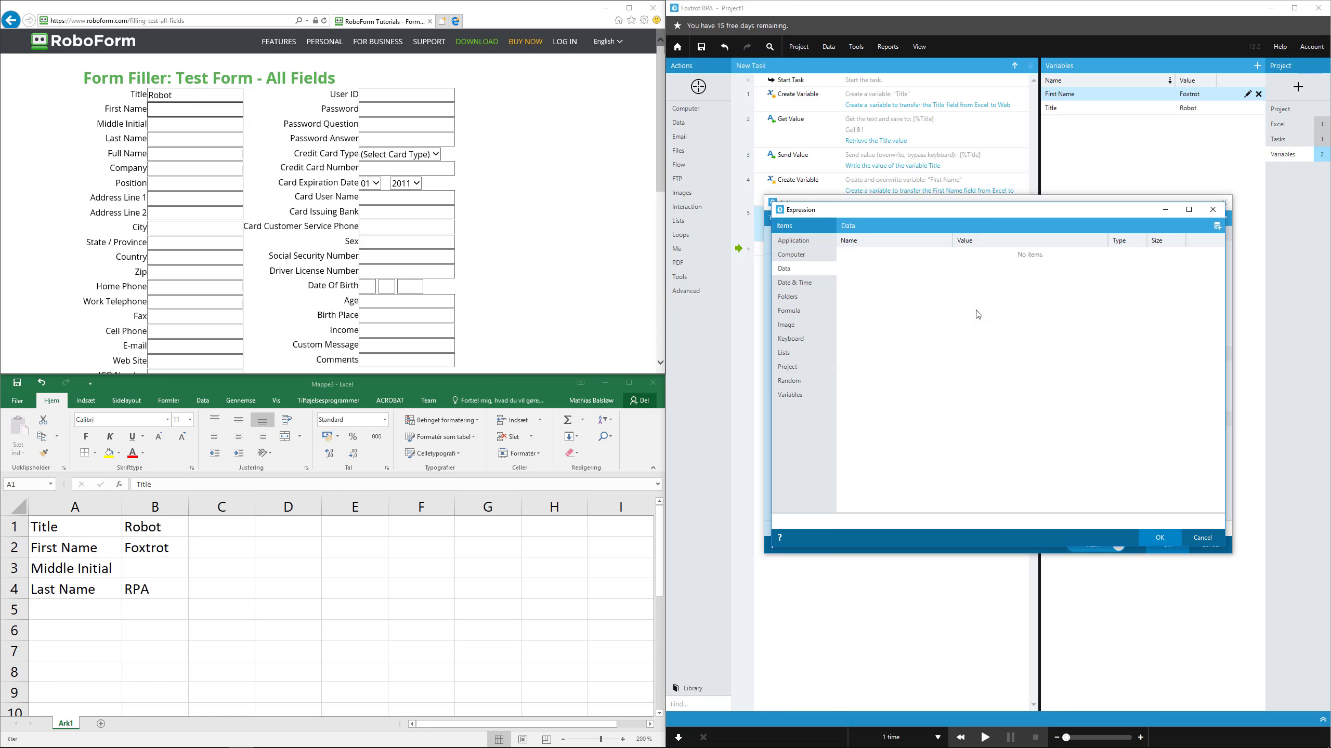
click(790, 395)
double_click(870, 255)
click(1159, 538)
Add the note "Write the value of the variable First Name", set Overwrite mode with Bypass the keyboard, and confirm the Send Value action
click(1042, 531)
text(Write the value of the variable)
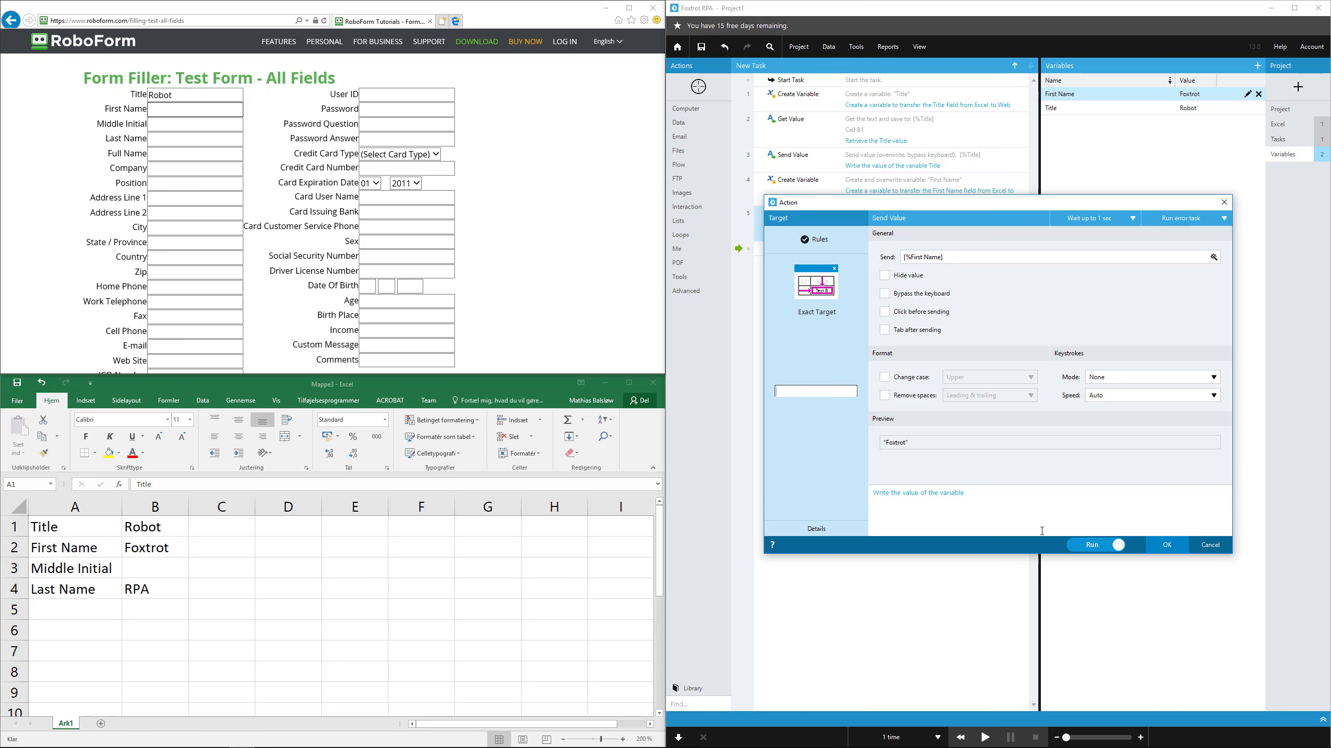
text( First Name)
click(1167, 545)
Copy the three First Name actions and paste them twice at the end of the task
click(799, 192)
shift+click(834, 257)
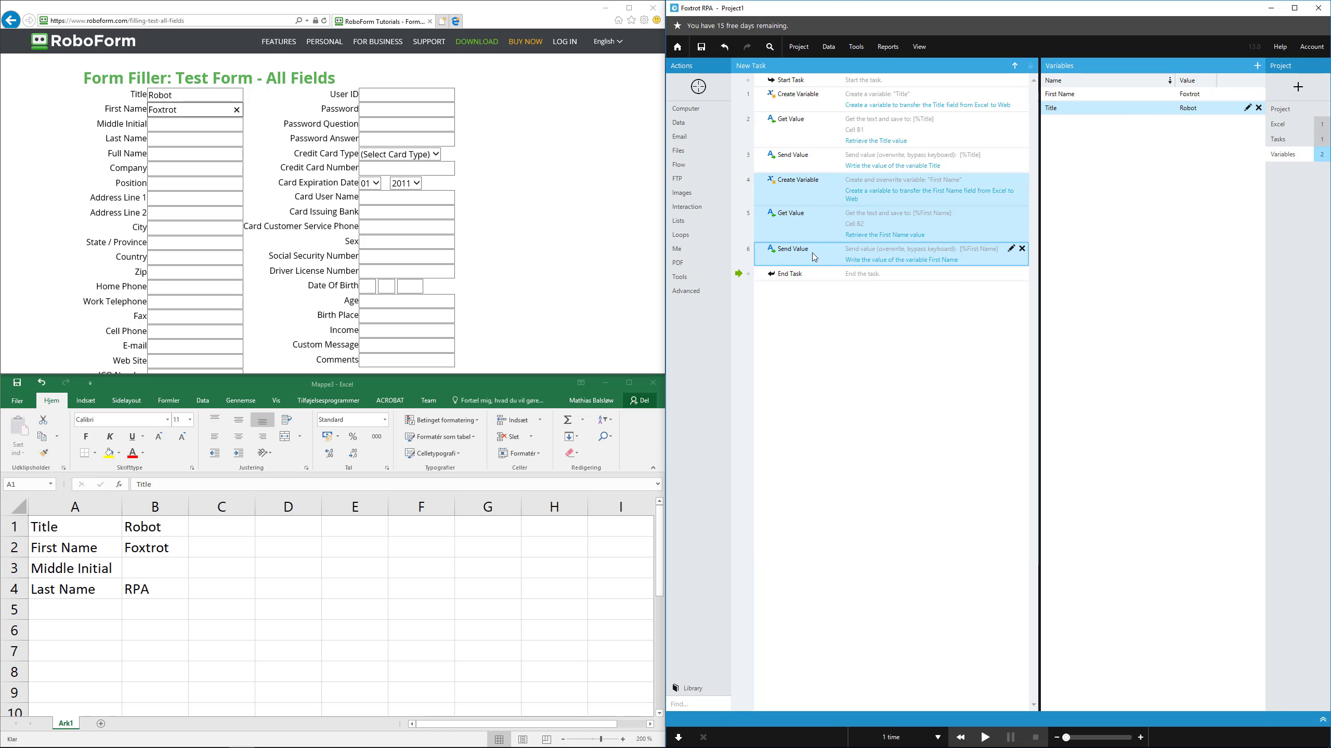
key(ctrl+c)
key(ctrl+v)
key(ctrl+v)
click(823, 256)
double_click(849, 347)
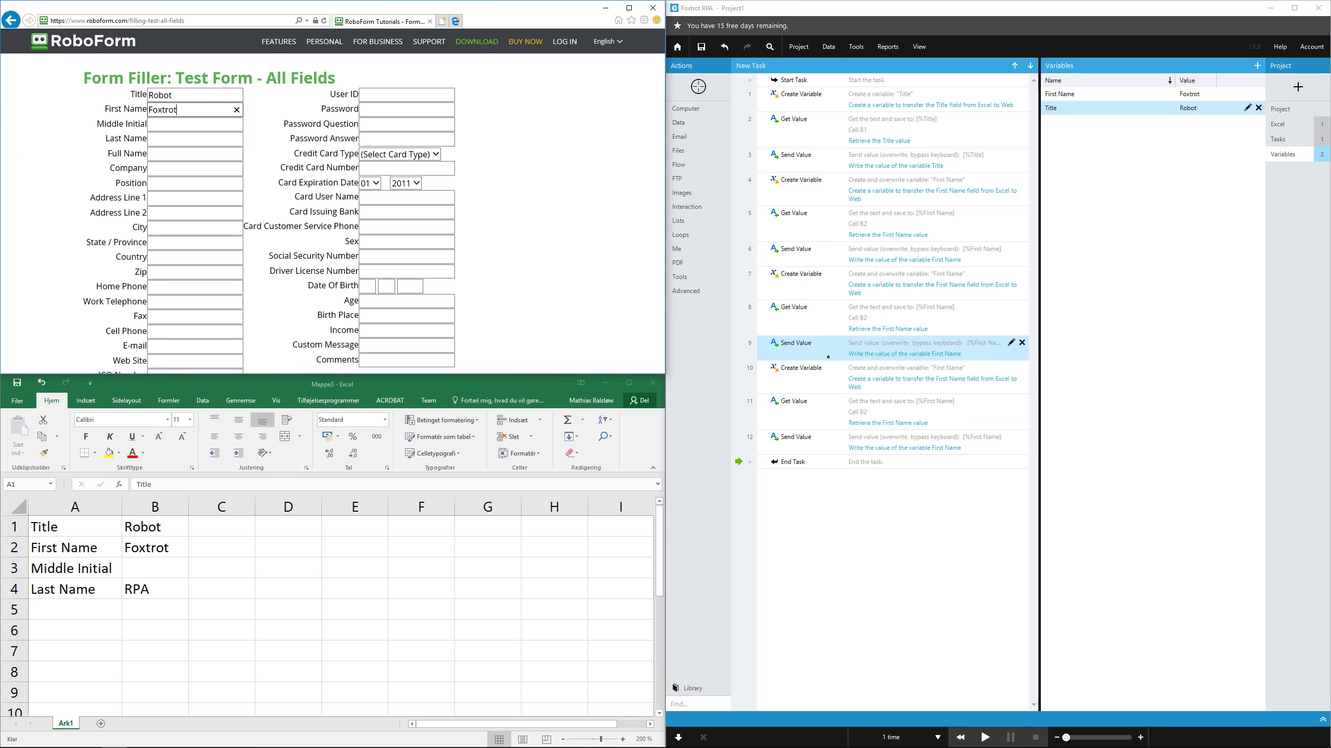
click(1209, 545)
Edit the first copied Create Variable action to name the variable Middle Initial and put Middle Initial in its note
right_click(870, 318)
right_click(870, 279)
click(893, 290)
text(Middle Initial)
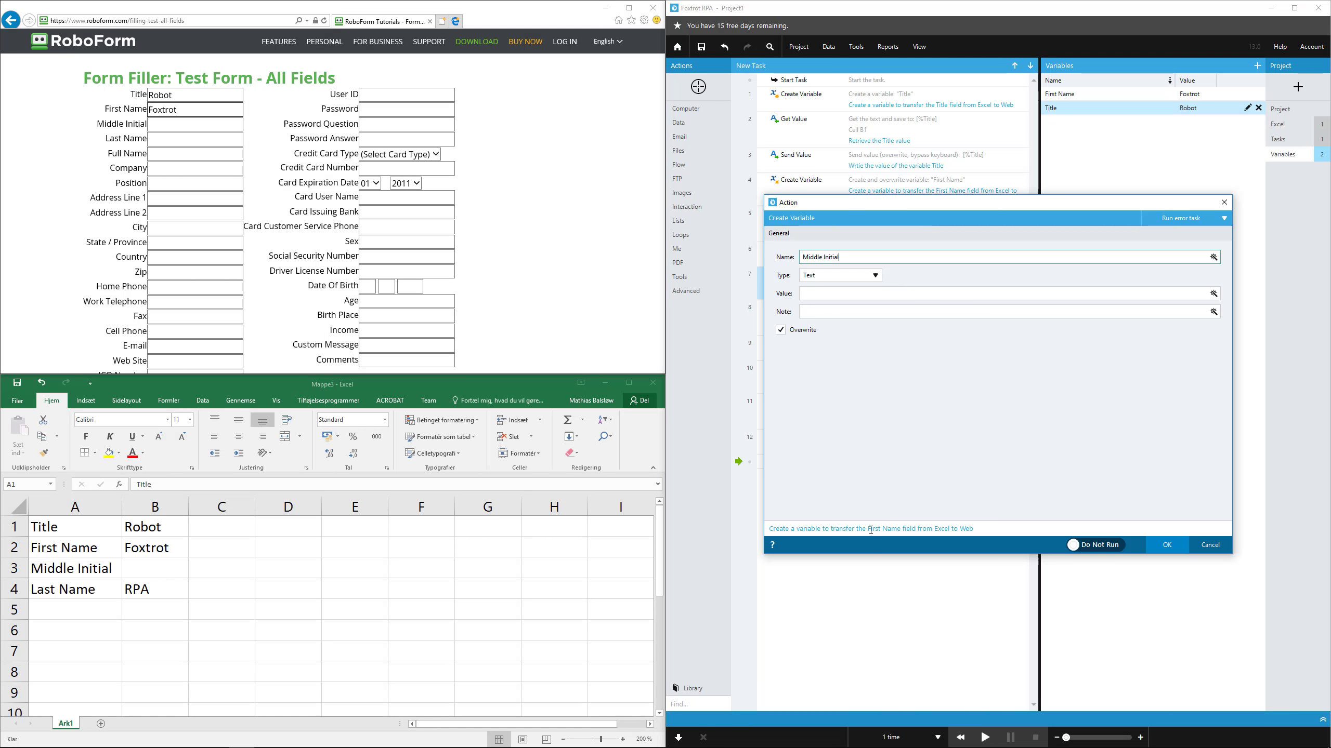
click(871, 530)
drag(868, 494, 902, 496)
text(Middle Initial)
click(1167, 546)
Edit the first copied Get Value action to save cell B3 to the Middle Initial variable, with the note "Retrieve the Middle Initial value"
double_click(906, 321)
click(1214, 275)
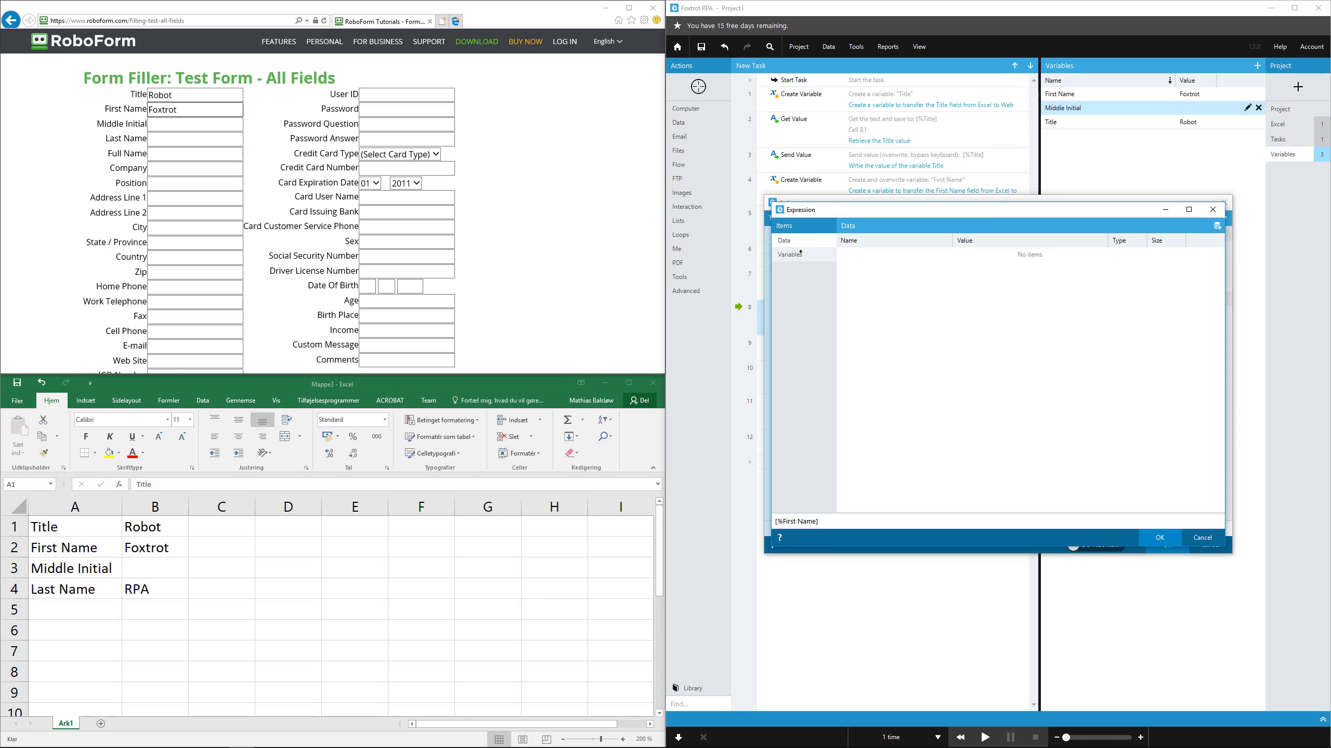
click(799, 254)
double_click(871, 277)
click(825, 378)
text(3)
click(913, 501)
drag(911, 495, 942, 496)
text(Middle Initial value)
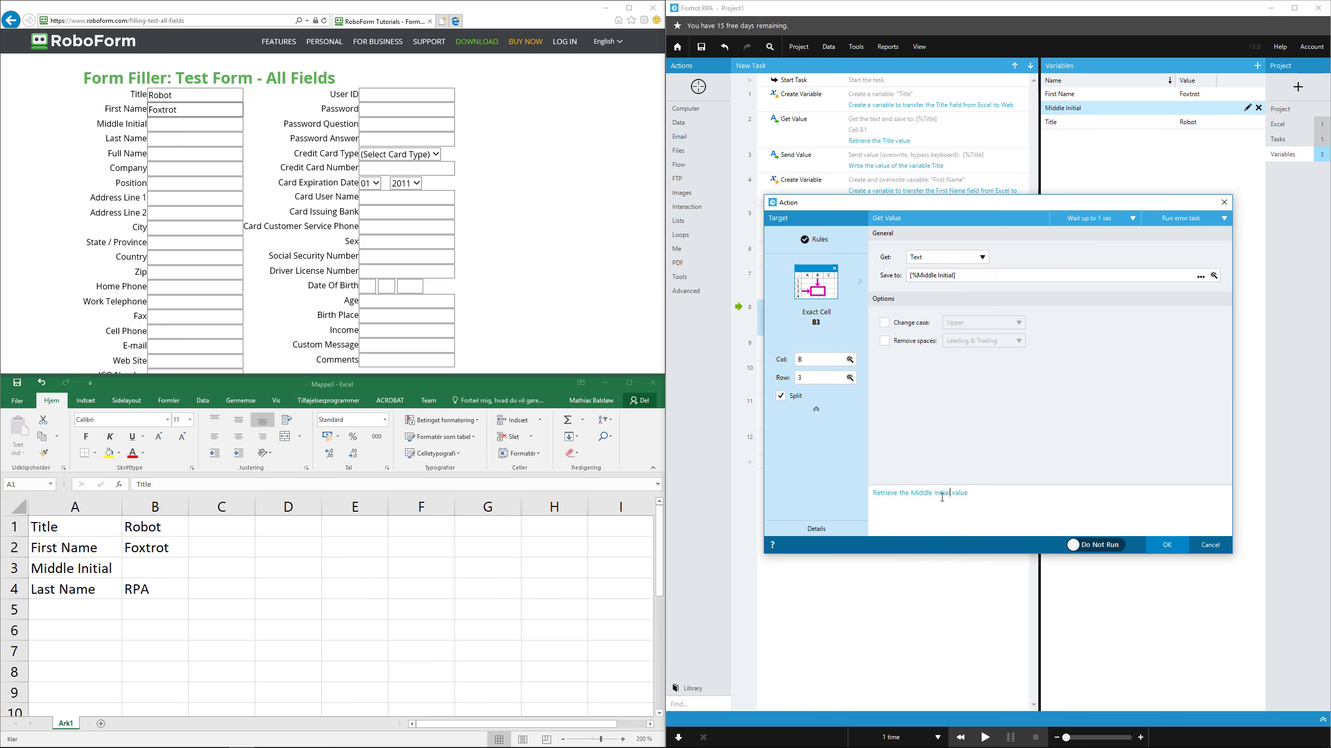
click(1167, 545)
Delete the copied Send Value action that follows the Middle Initial Get Value action
click(885, 288)
click(885, 349)
click(1022, 343)
Add a Send Value action sending the Middle Initial variable to the form's Middle Initial field, noted "Write the value of the variable Middle Initial"
click(890, 319)
drag(698, 87, 160, 124)
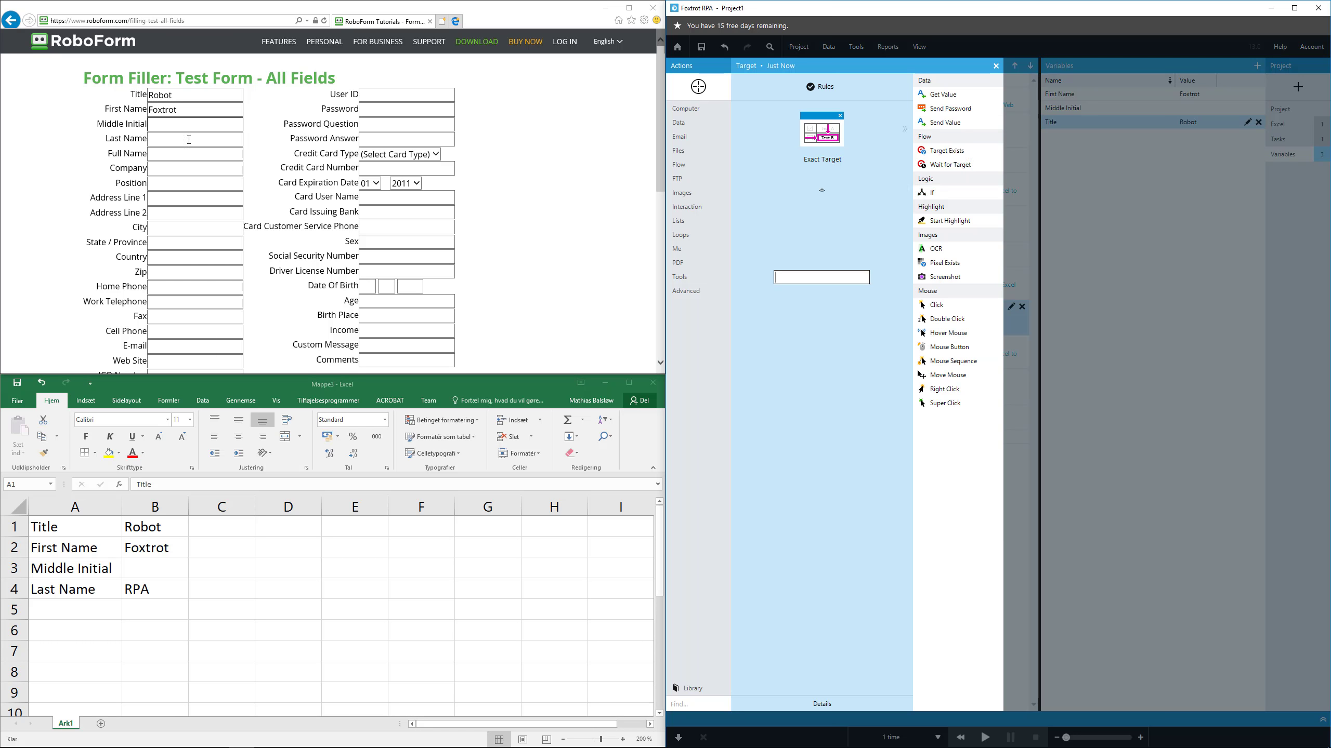
click(966, 126)
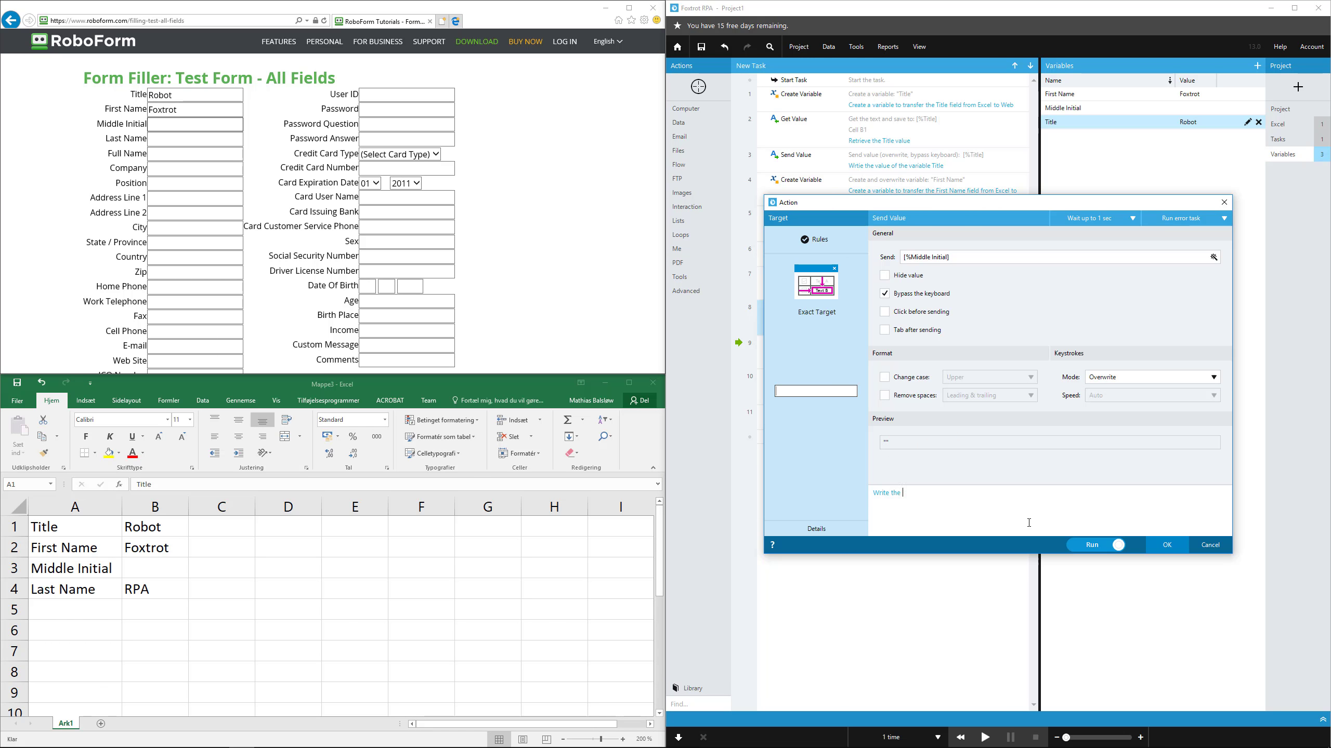
text(e Middle Initial)
click(1167, 545)
Edit the remaining copied Create Variable action to name the variable Last Name and put Last Name in its note
click(886, 348)
right_click(882, 383)
click(905, 392)
text(Last Name)
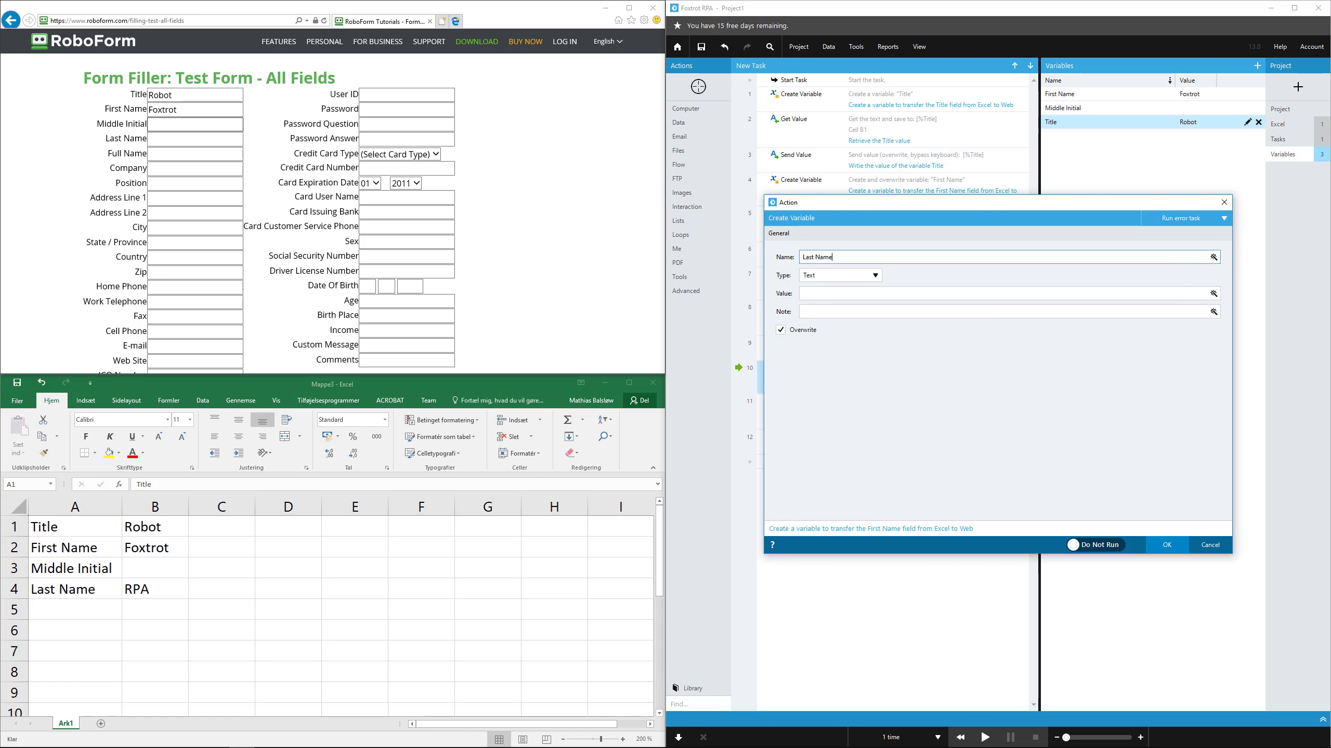
drag(867, 493, 881, 494)
click(1167, 546)
Edit the remaining copied Get Value action to save cell B4 to the Last Name variable, with the note "Retrieve the Last Name value"
double_click(886, 412)
double_click(801, 378)
text(4)
drag(918, 275, 931, 276)
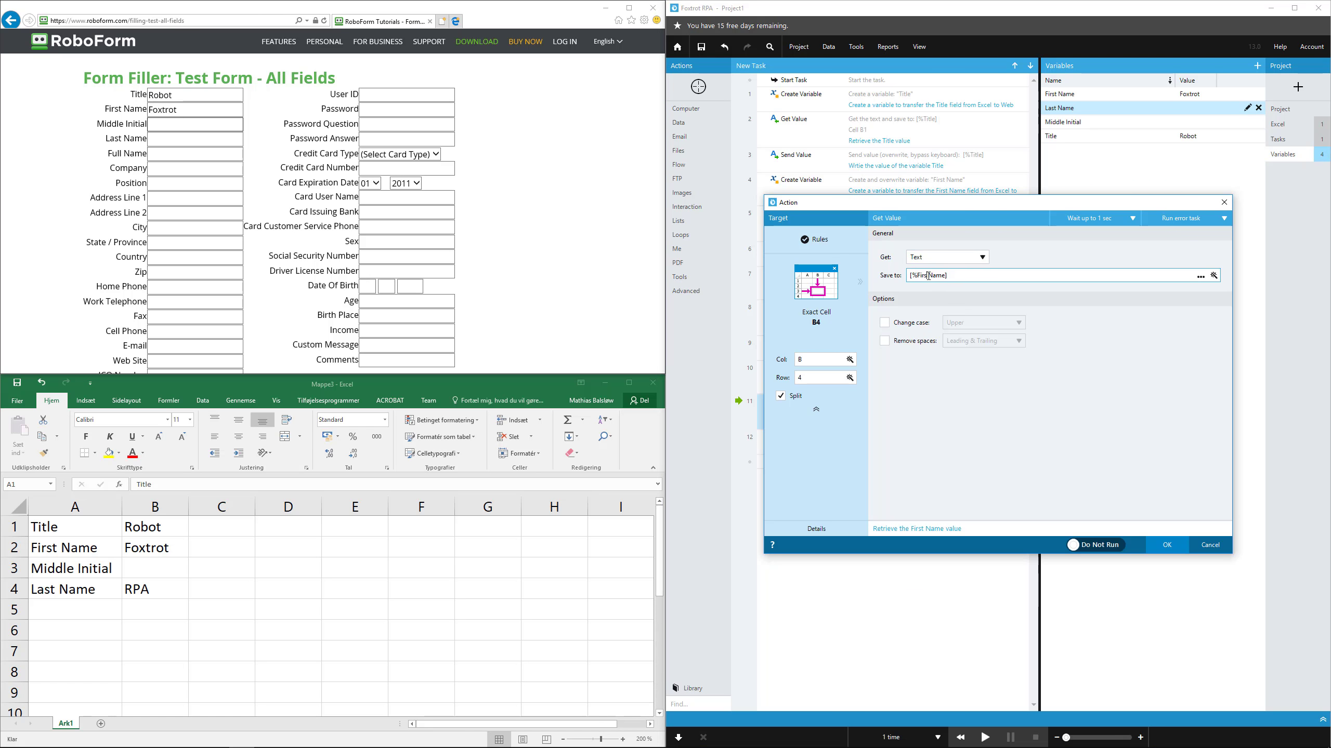
text(Last)
drag(910, 529, 922, 532)
key(BackSpace)
text(Last)
click(1167, 545)
Replace the last copied Send Value action with one that sends the Last Name variable to the web form's Last Name field
click(1021, 437)
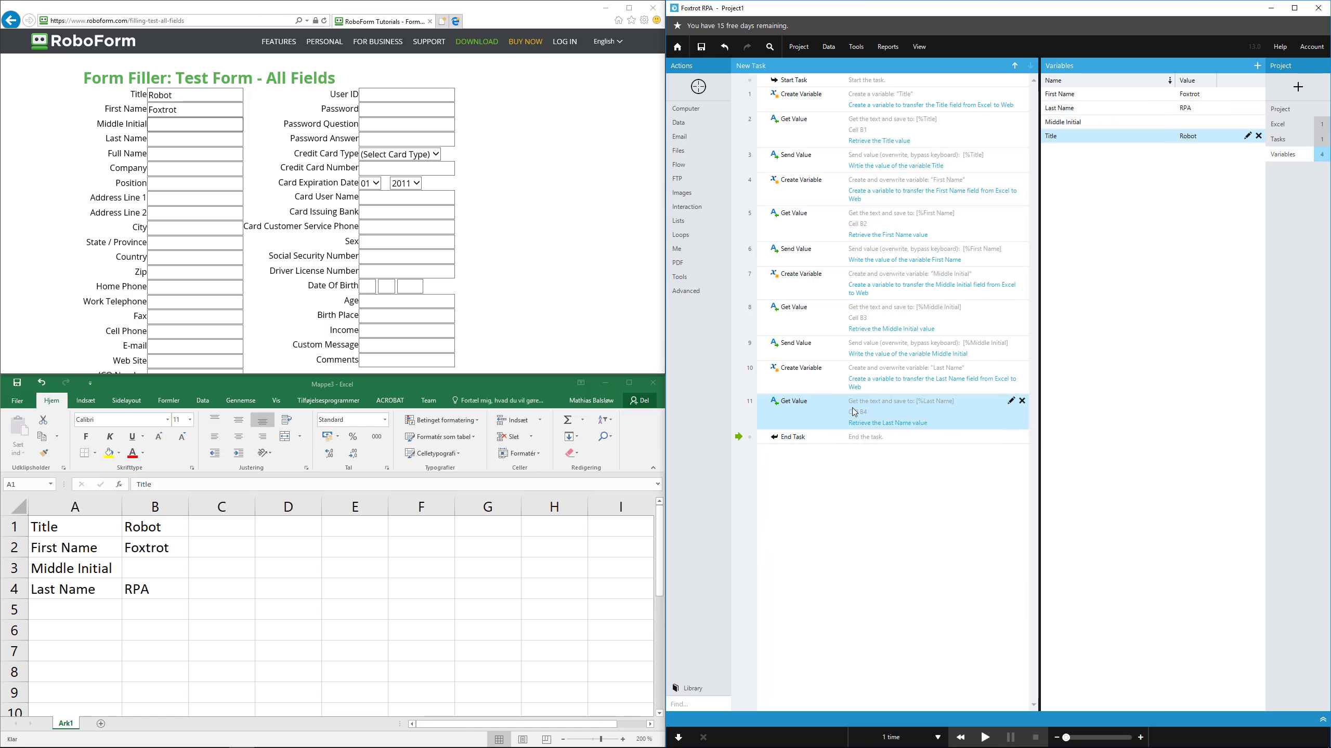
click(698, 86)
click(195, 138)
click(944, 123)
click(1213, 257)
click(802, 394)
click(869, 269)
click(1158, 539)
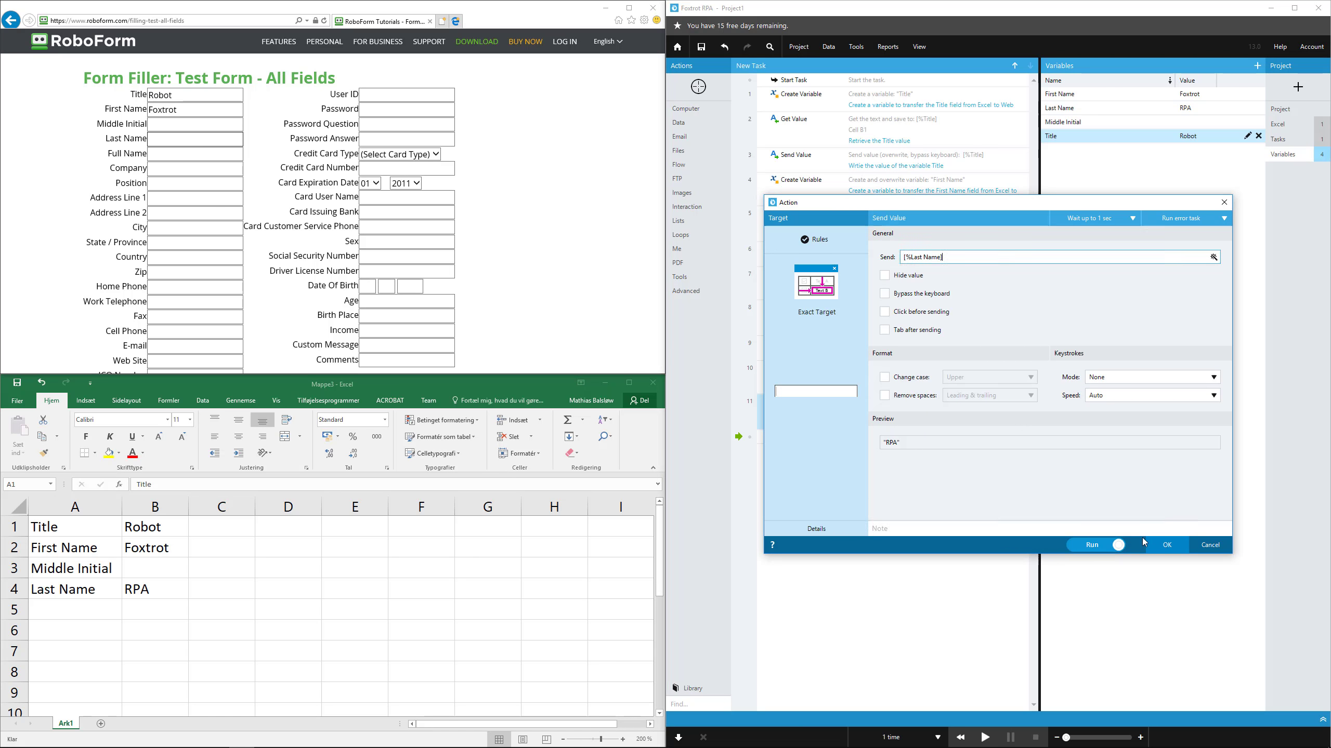
Add the note "Write the value of the variable Last Name", set Overwrite mode with Bypass the keyboard, and confirm the action
click(1087, 531)
text(Write the value of the variable Last Name)
click(1170, 551)
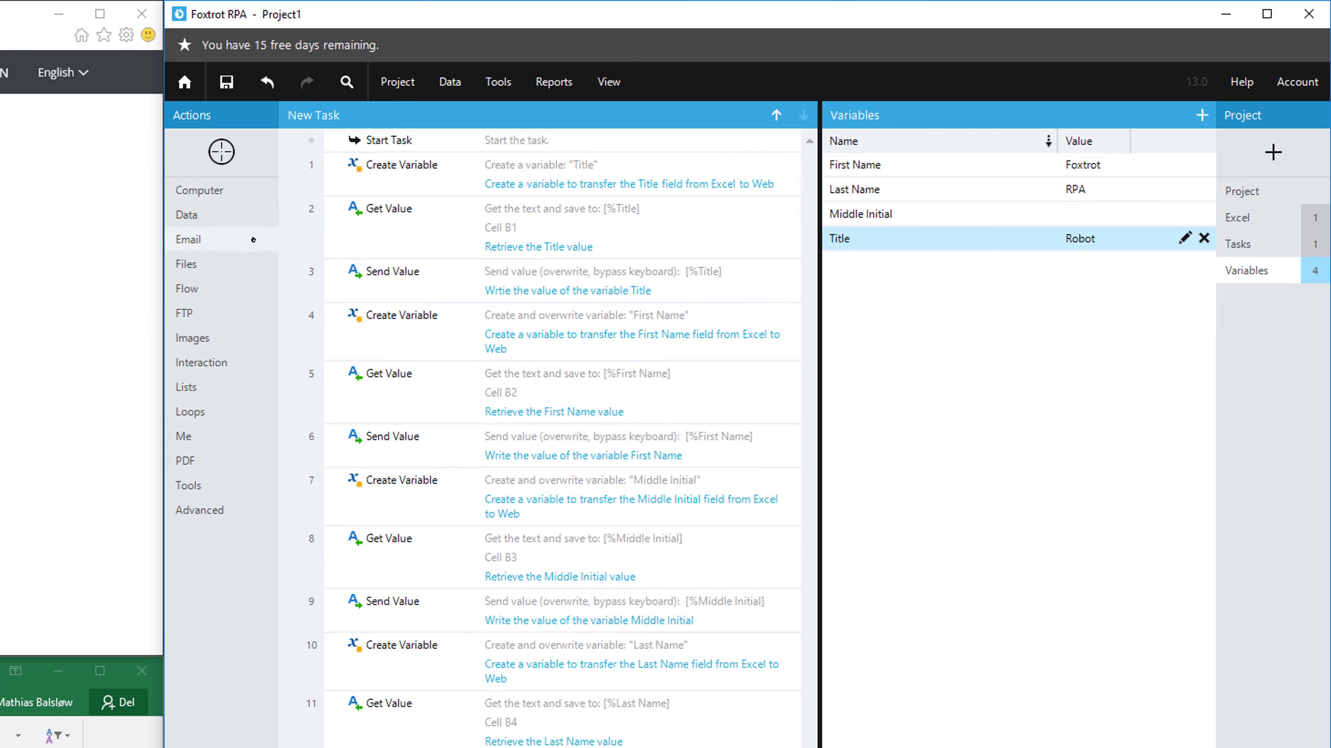
Add a Delete Variable action that deletes all variables at the end of the task
click(712, 127)
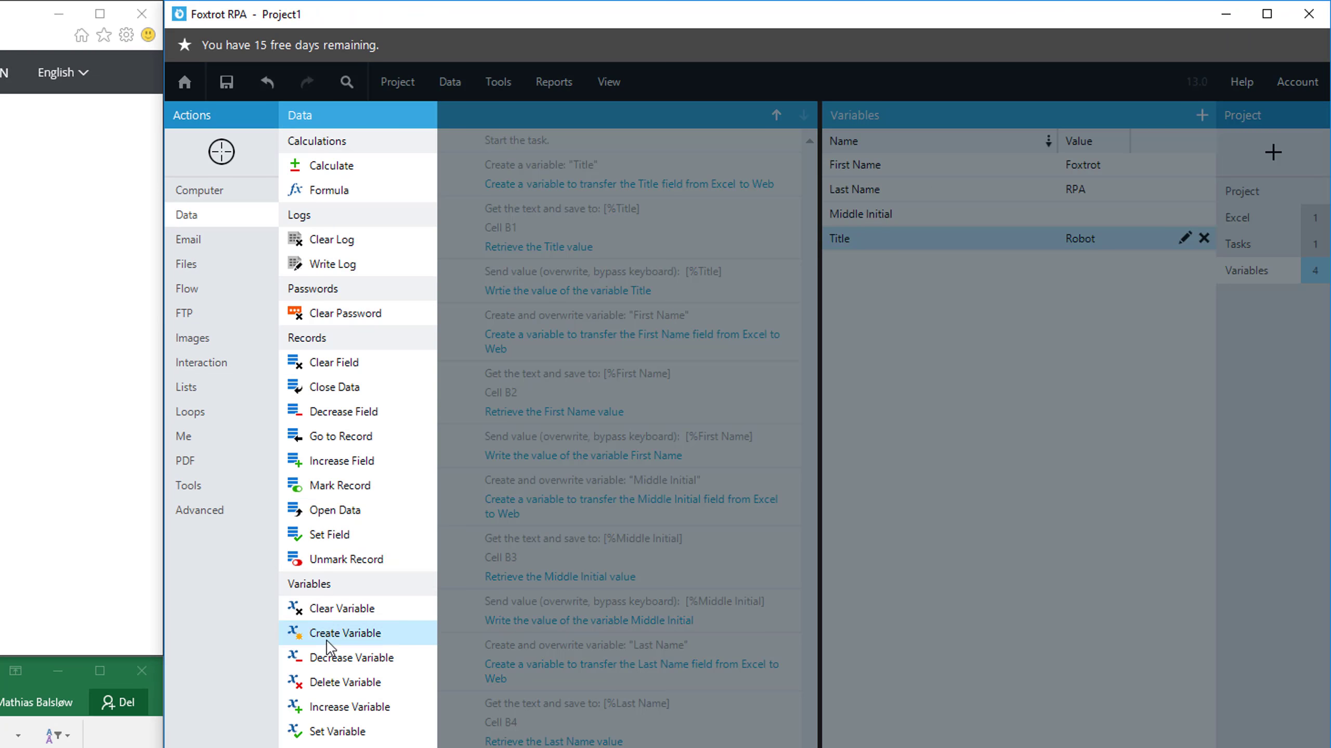
click(323, 682)
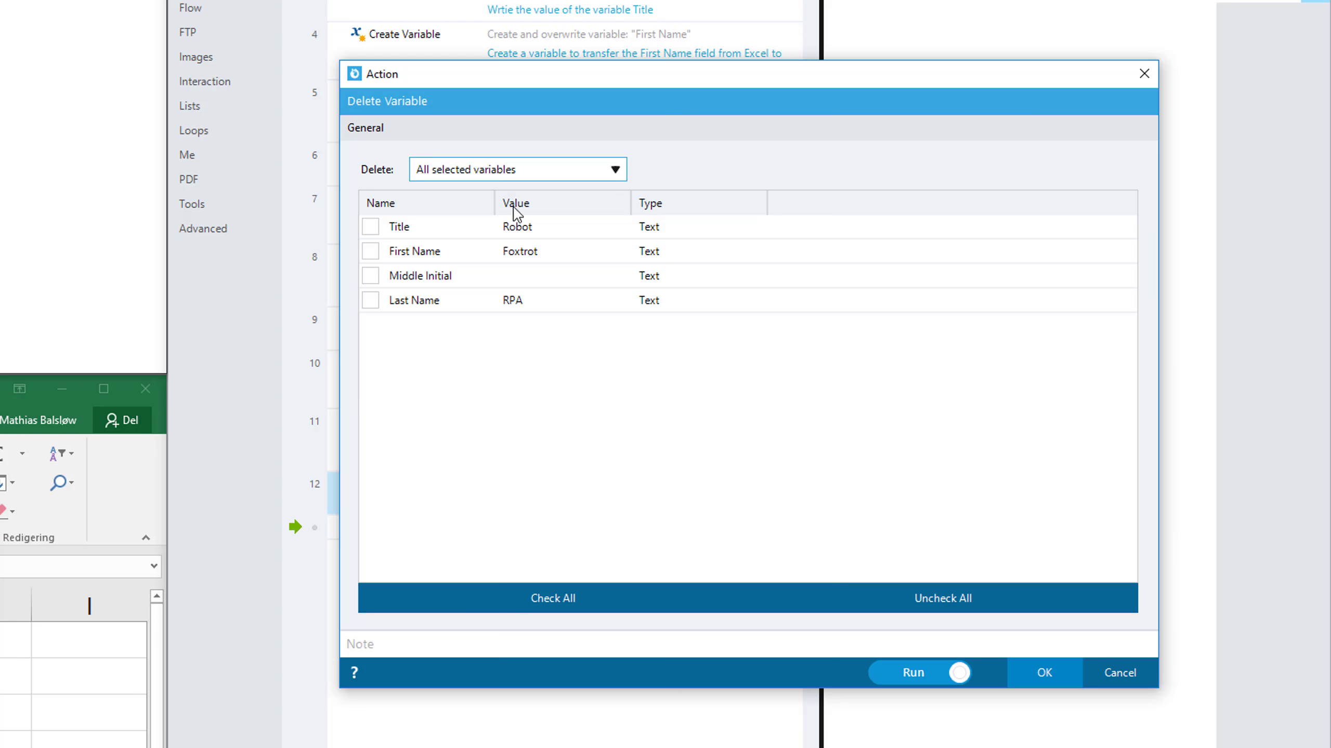
click(516, 180)
click(497, 262)
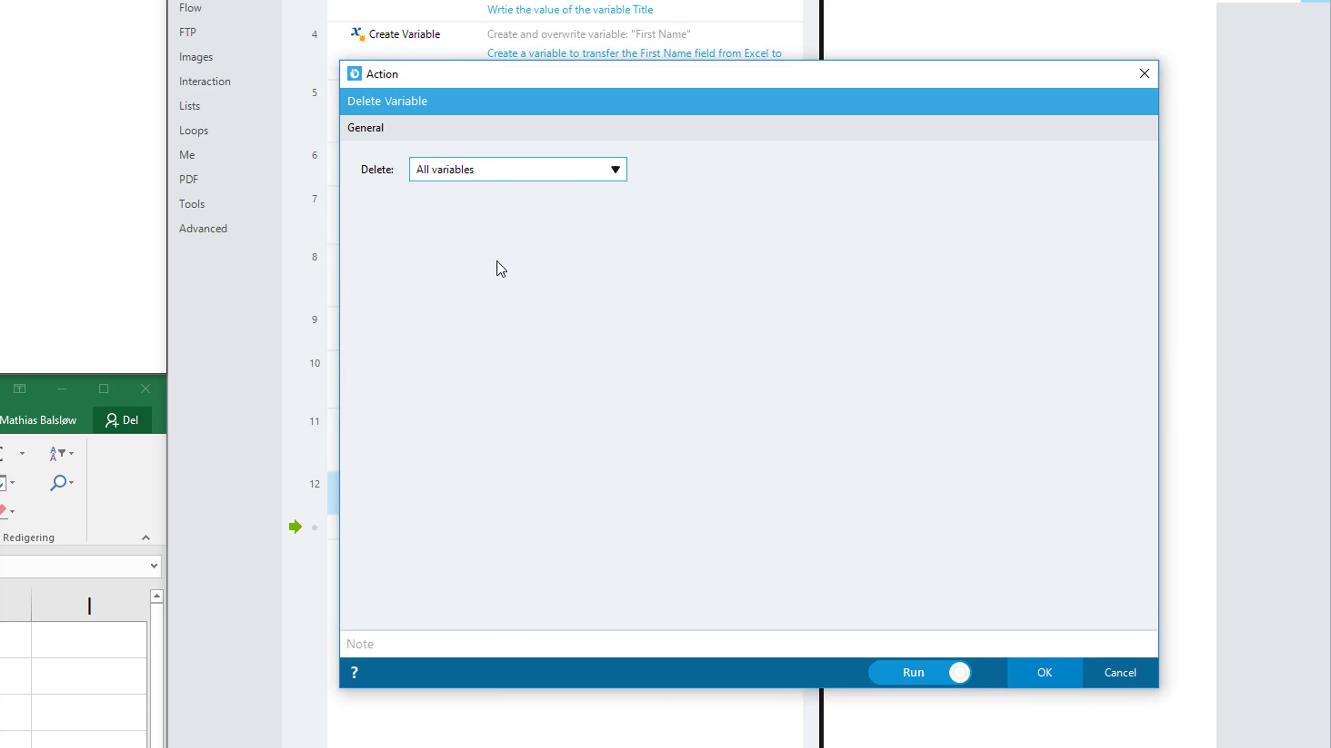
click(1044, 673)
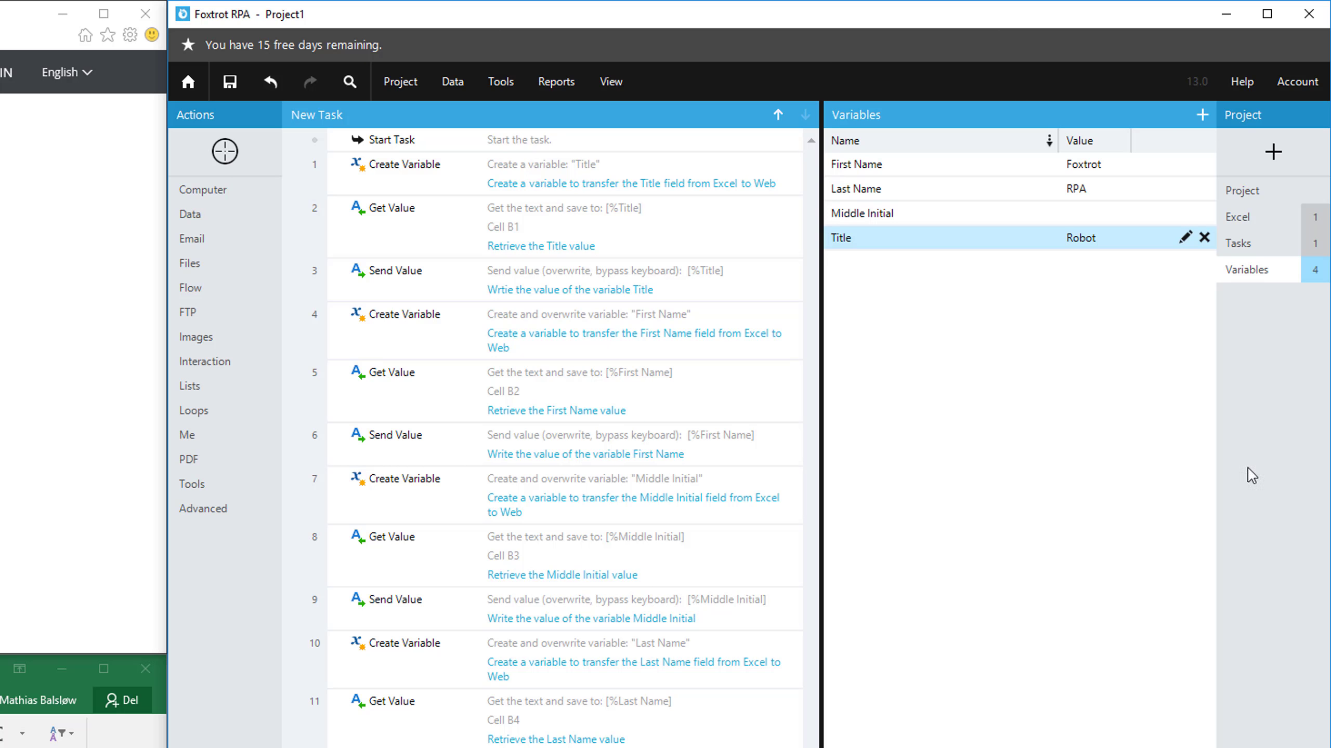
Reset the web form, run the task once from Start Task and close the completion message
click(1254, 252)
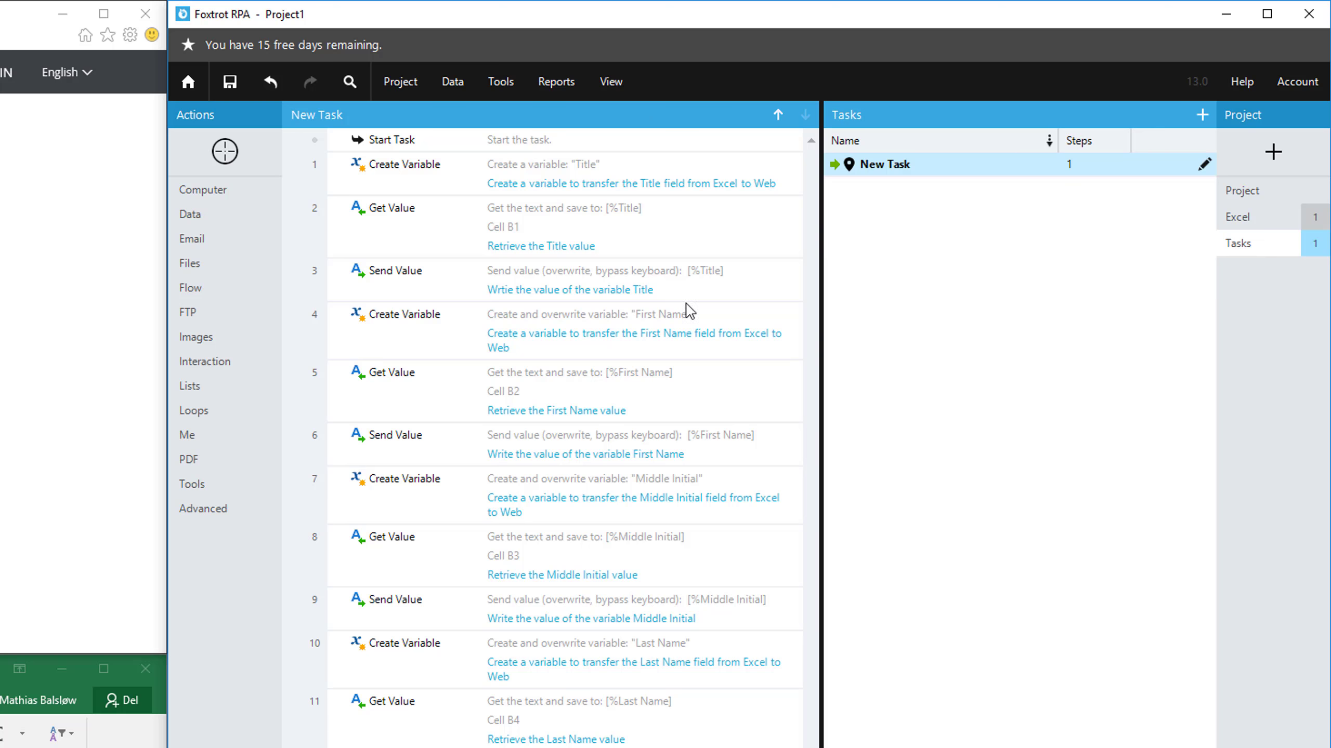
click(534, 138)
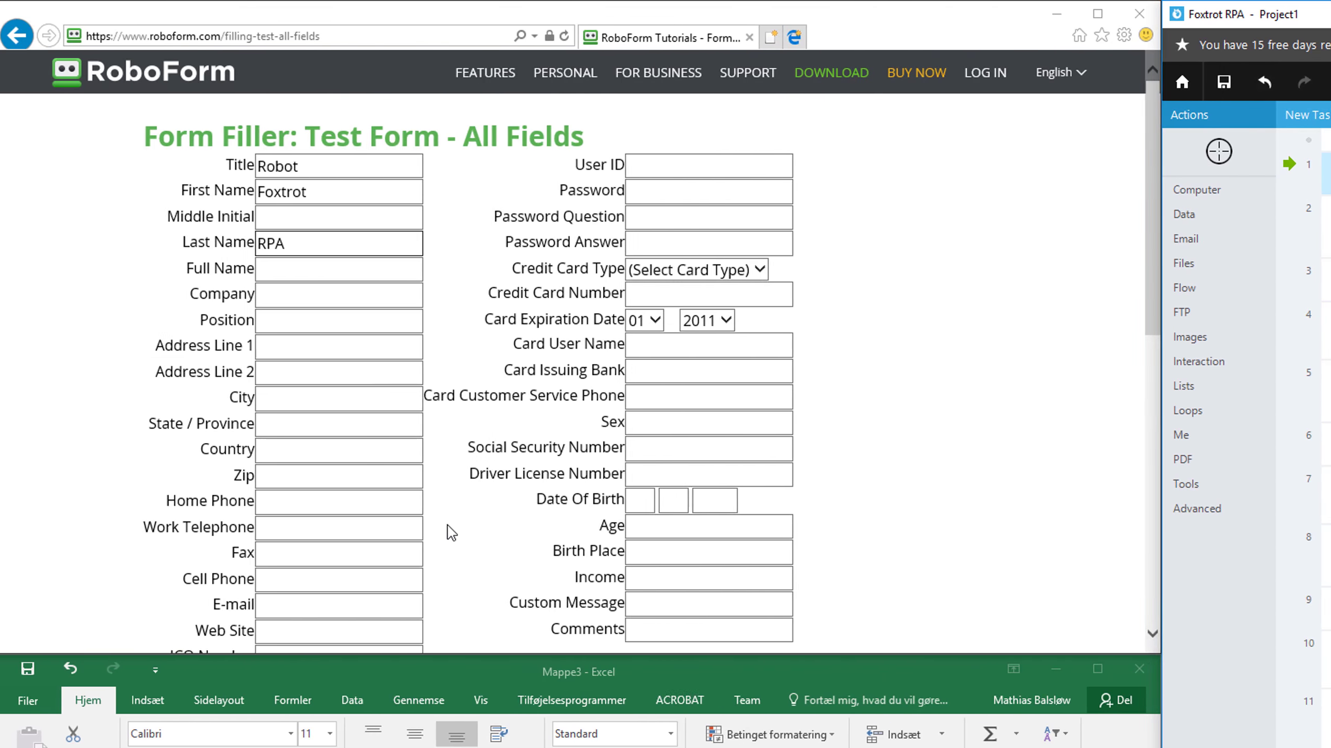
scroll(449, 525, down, 5)
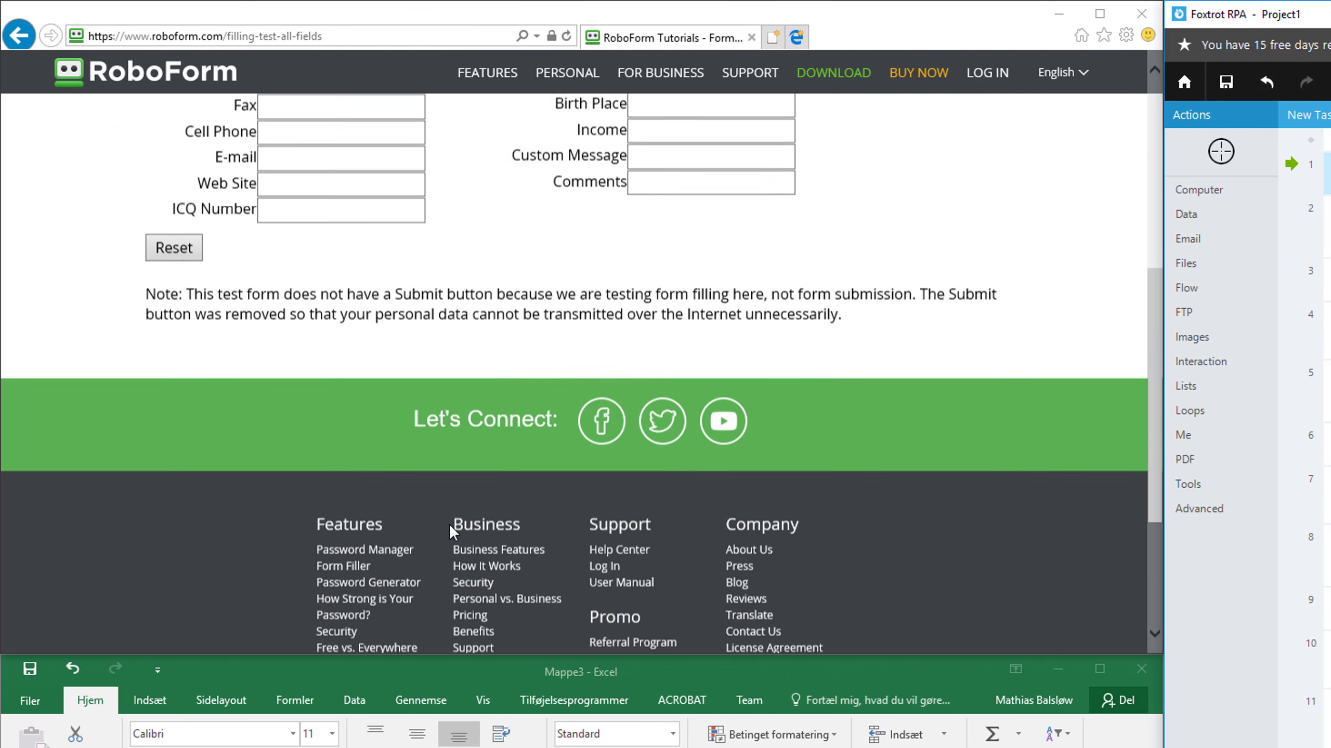
click(174, 247)
scroll(424, 386, up, 5)
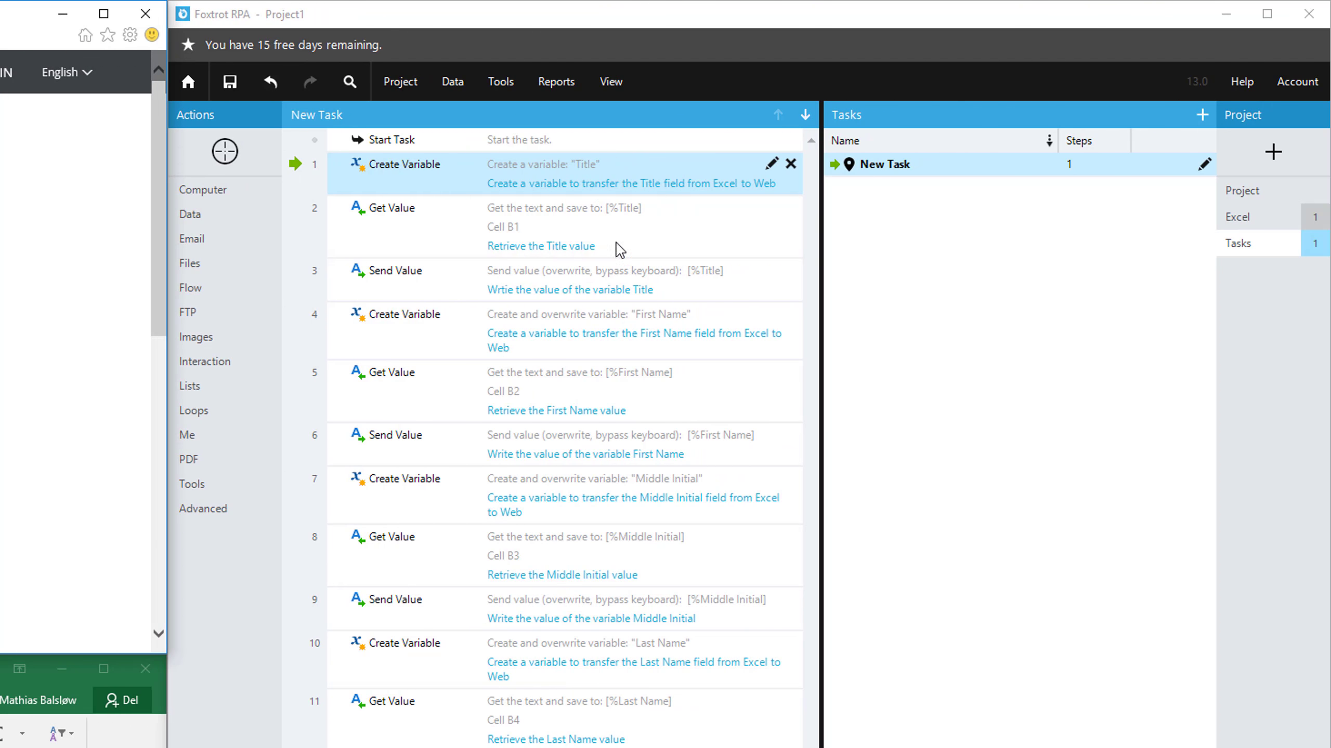
click(590, 194)
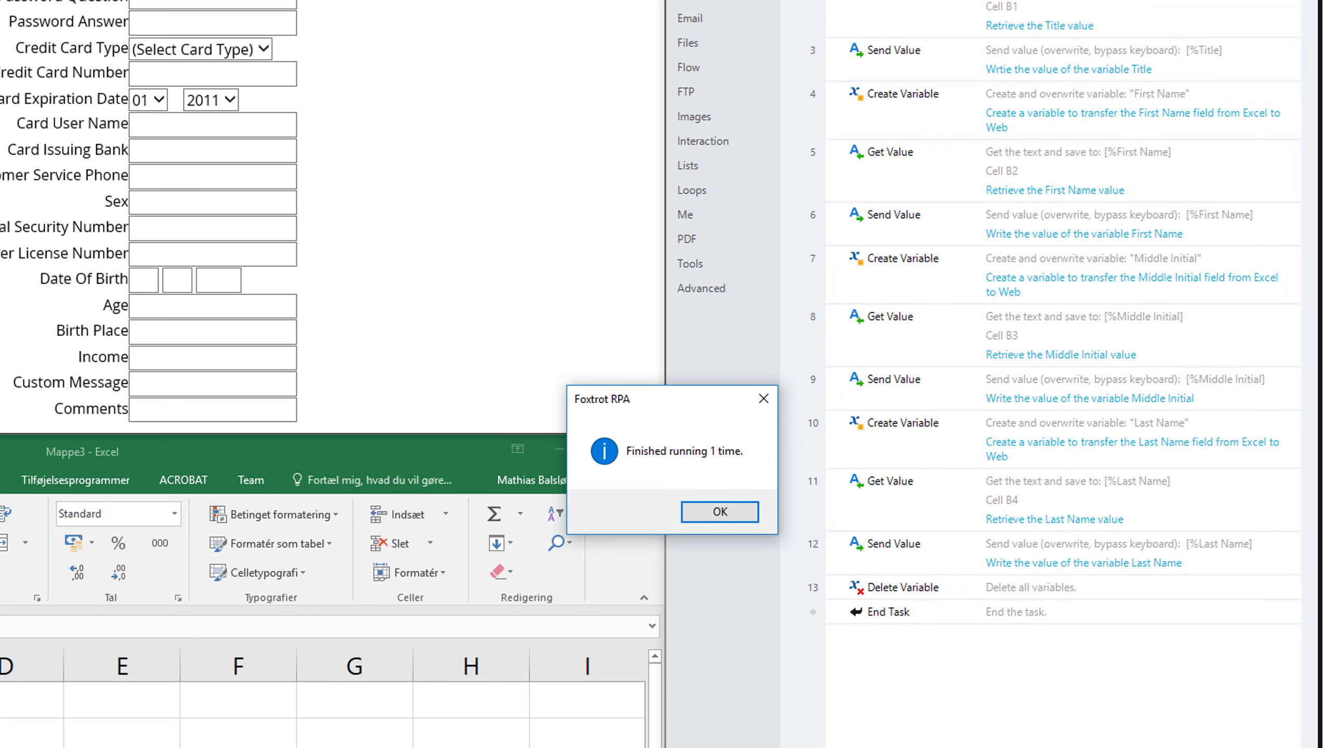
click(719, 513)
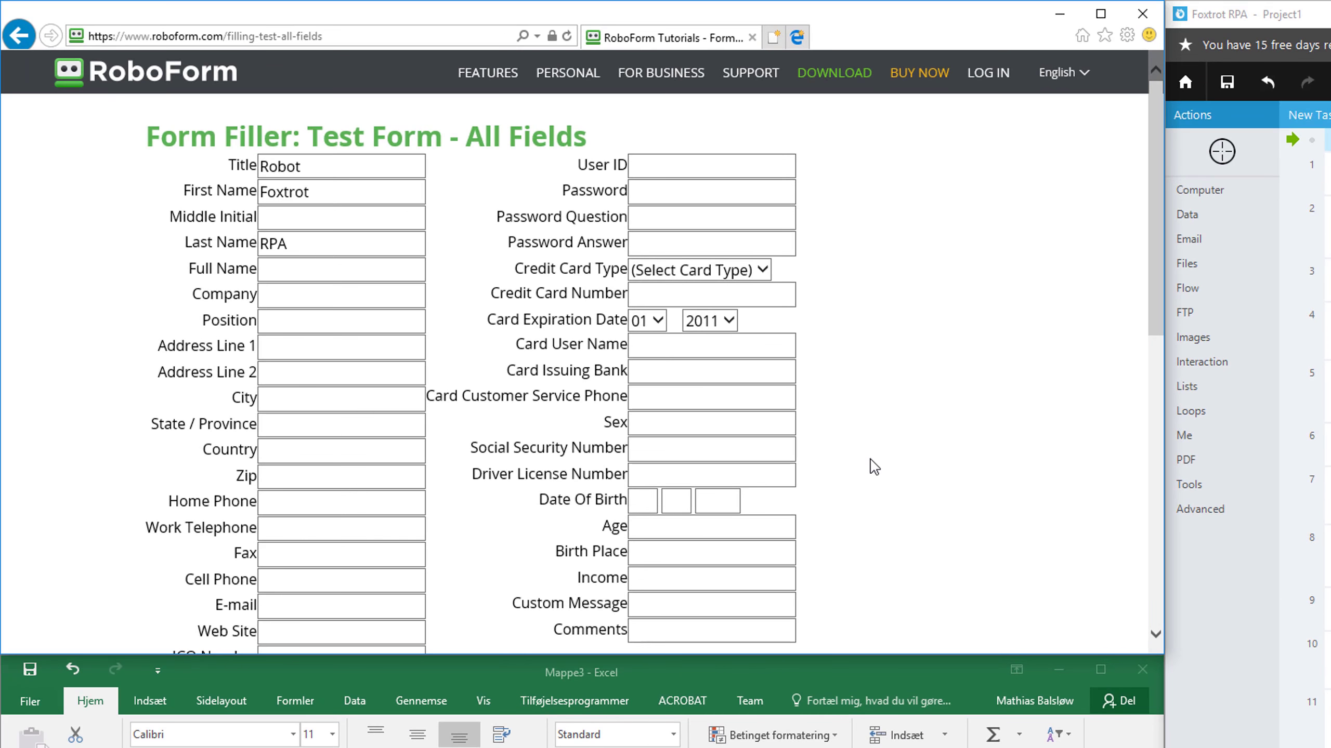
Target the web form's Reset button with a Click action that bypasses the mouse, with the note "Click on Reset"
scroll(870, 461, down, 6)
scroll(869, 461, up, 3)
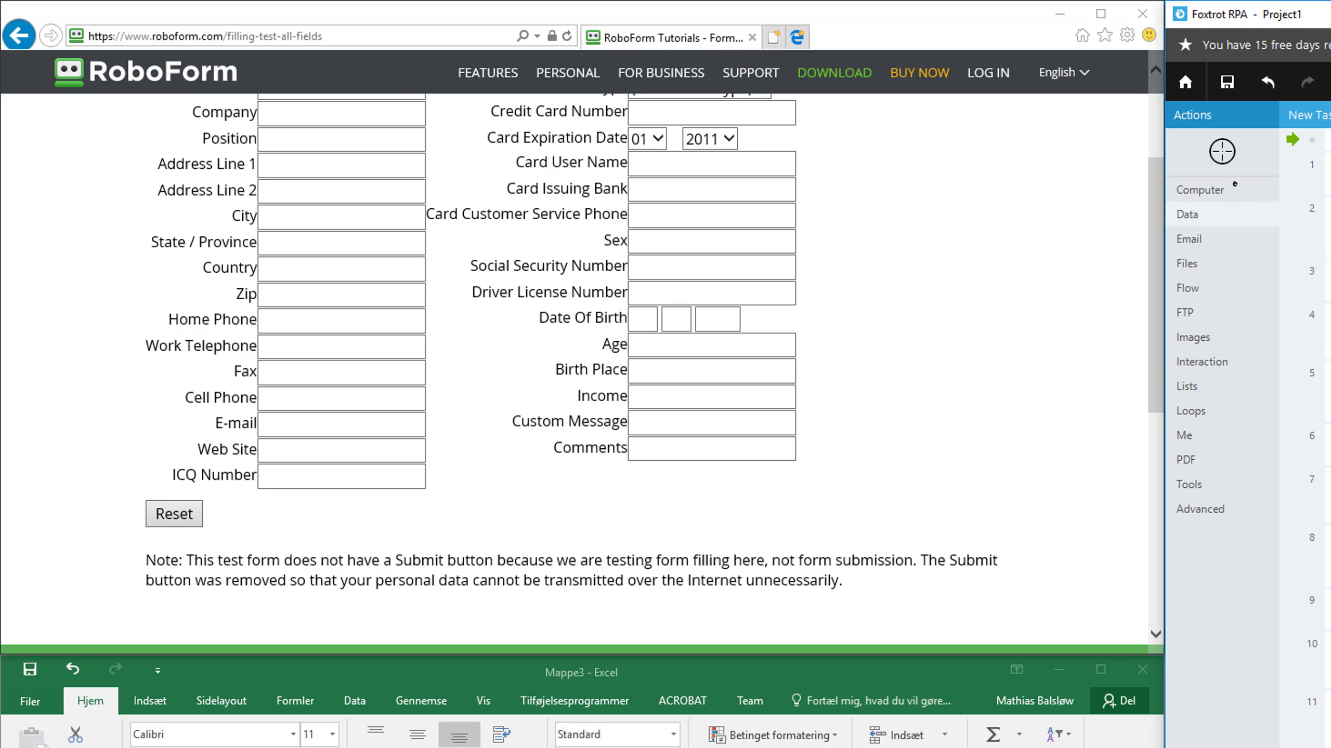
click(1221, 152)
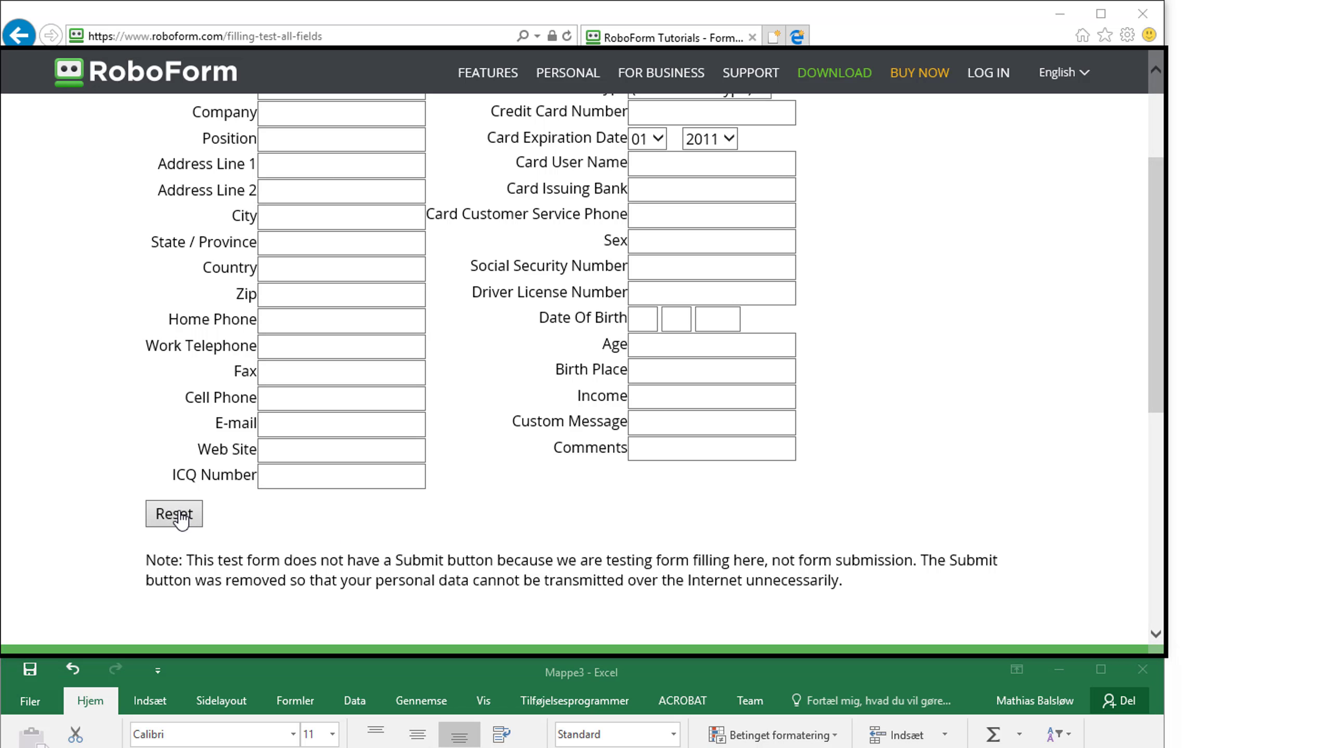
click(182, 520)
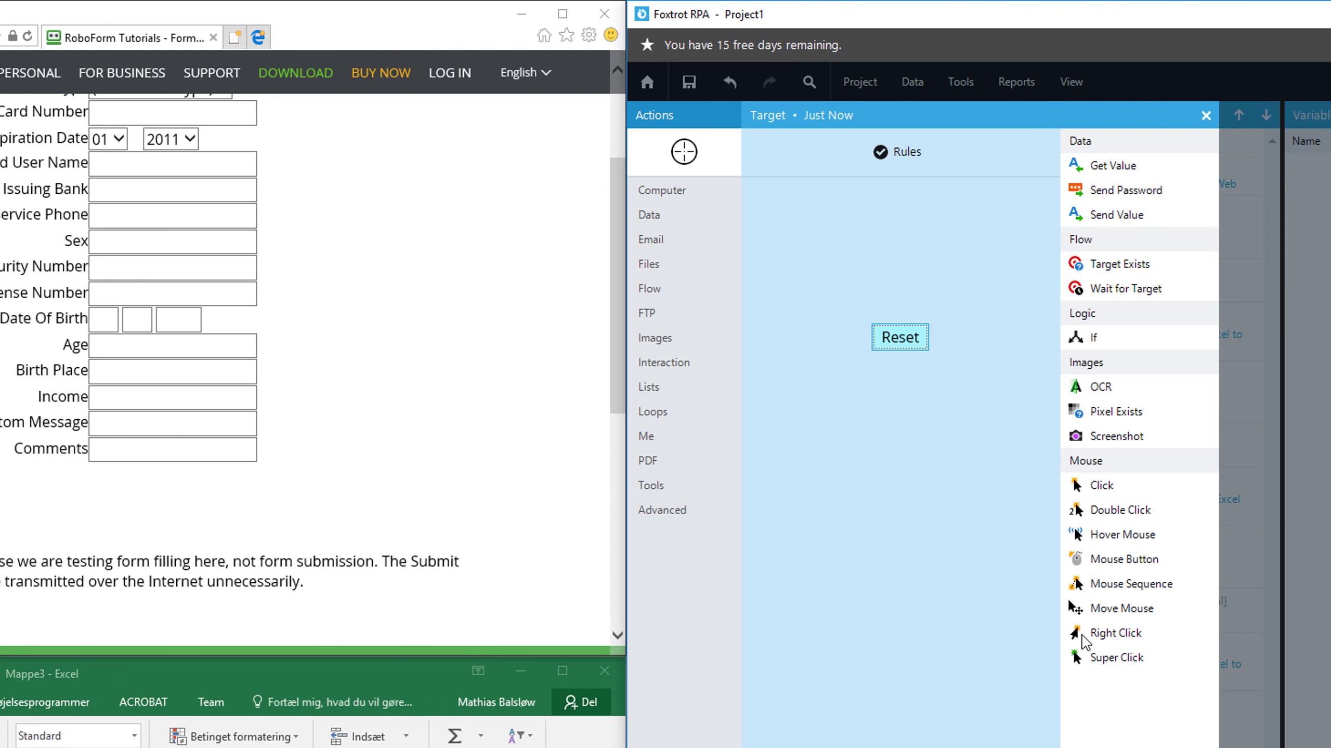
click(1143, 490)
click(551, 170)
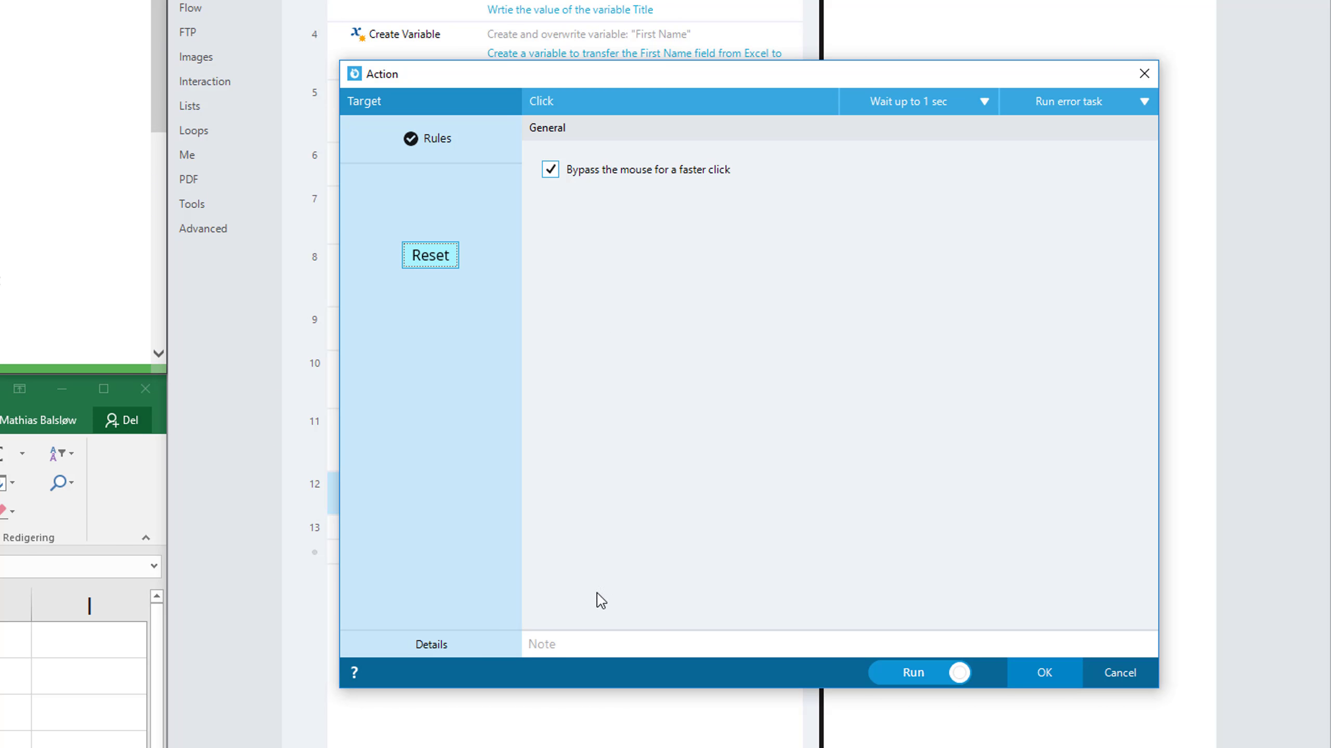
click(598, 645)
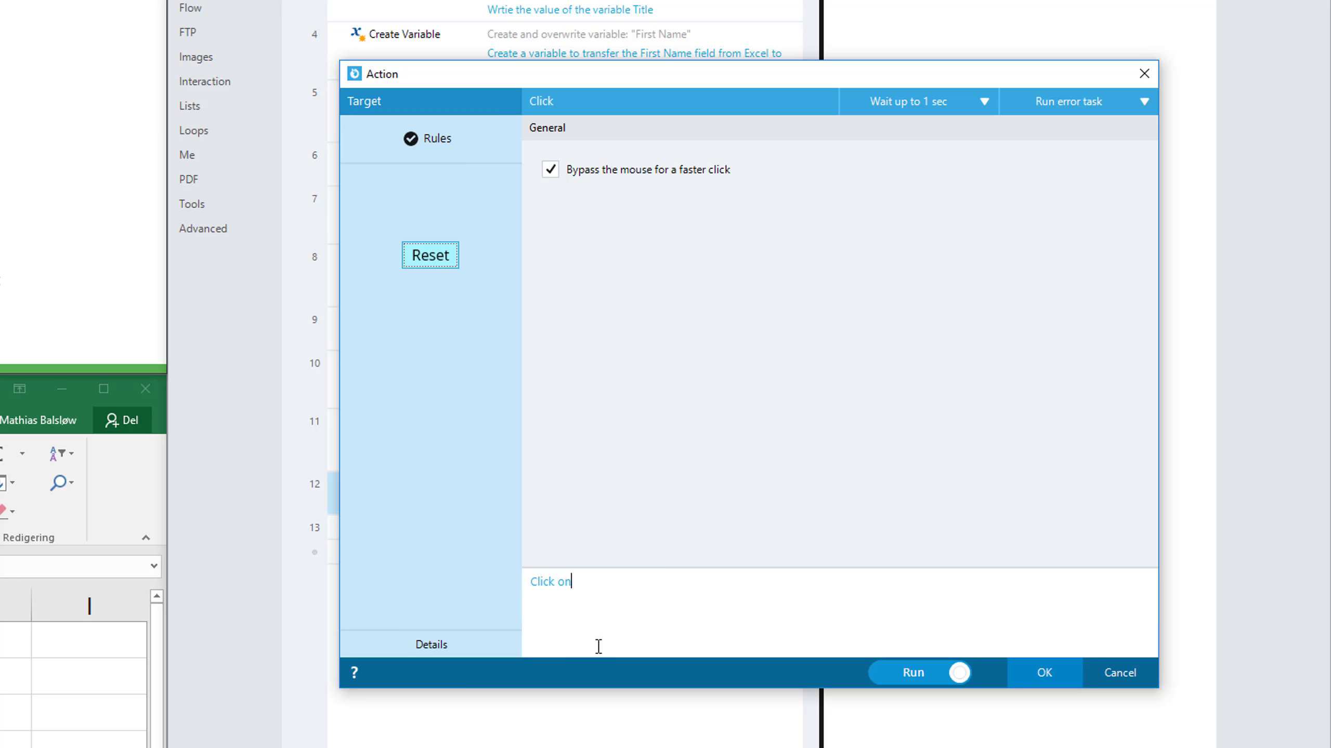
text(Click on Reset)
click(1044, 673)
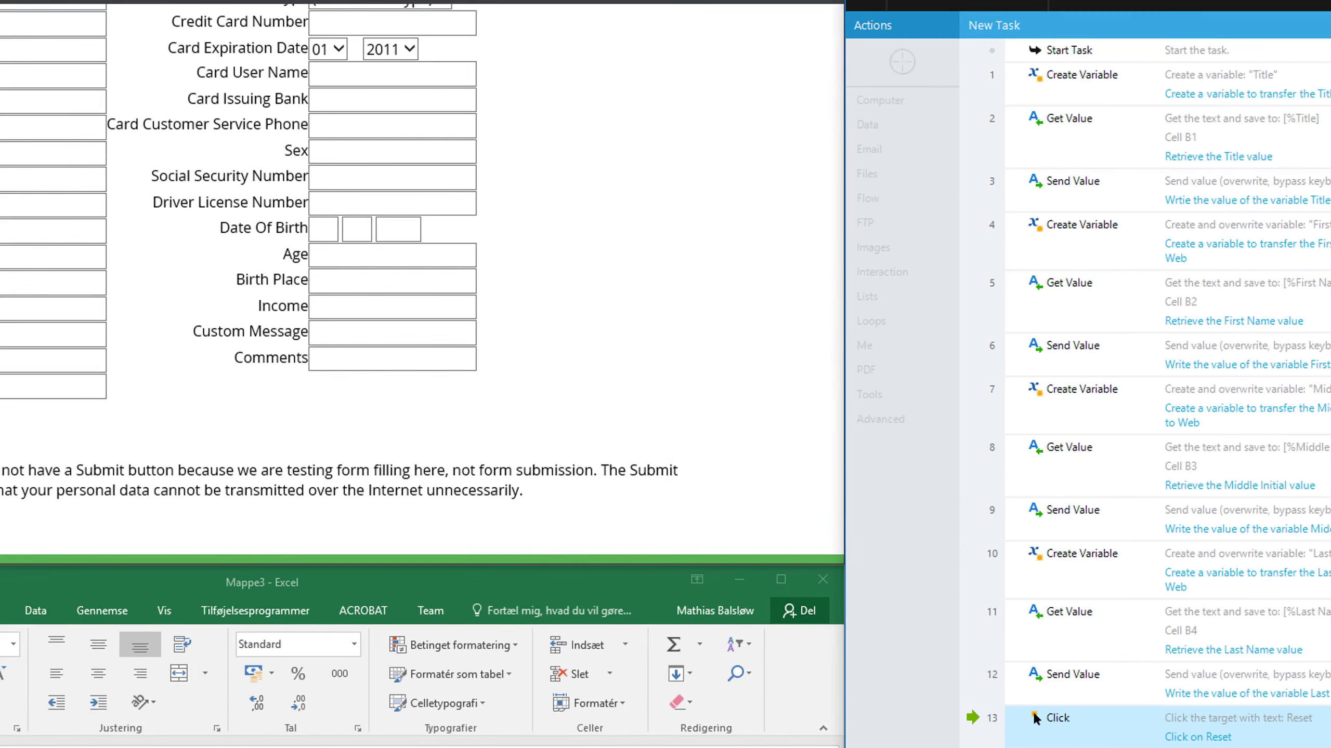
Return the web form to its first fields and rewind the task to its start
click(920, 438)
scroll(891, 462, up, 3)
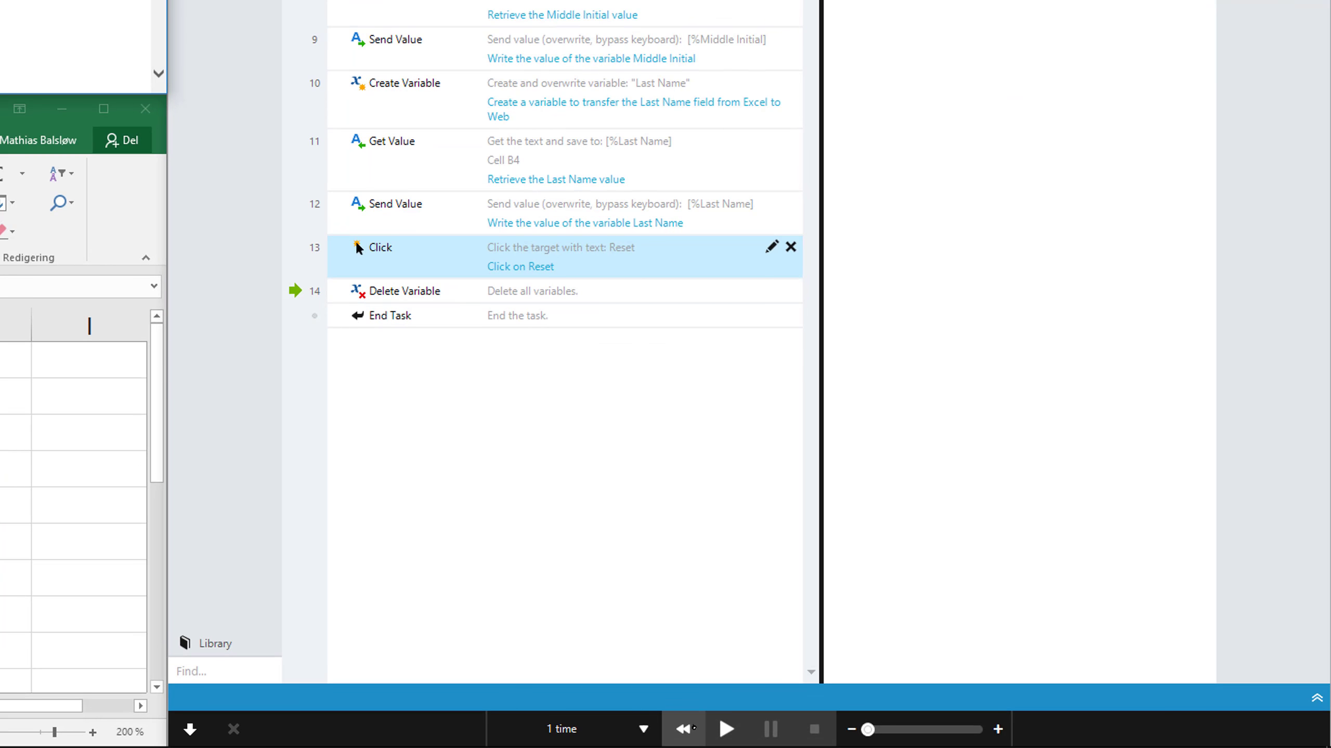
click(691, 728)
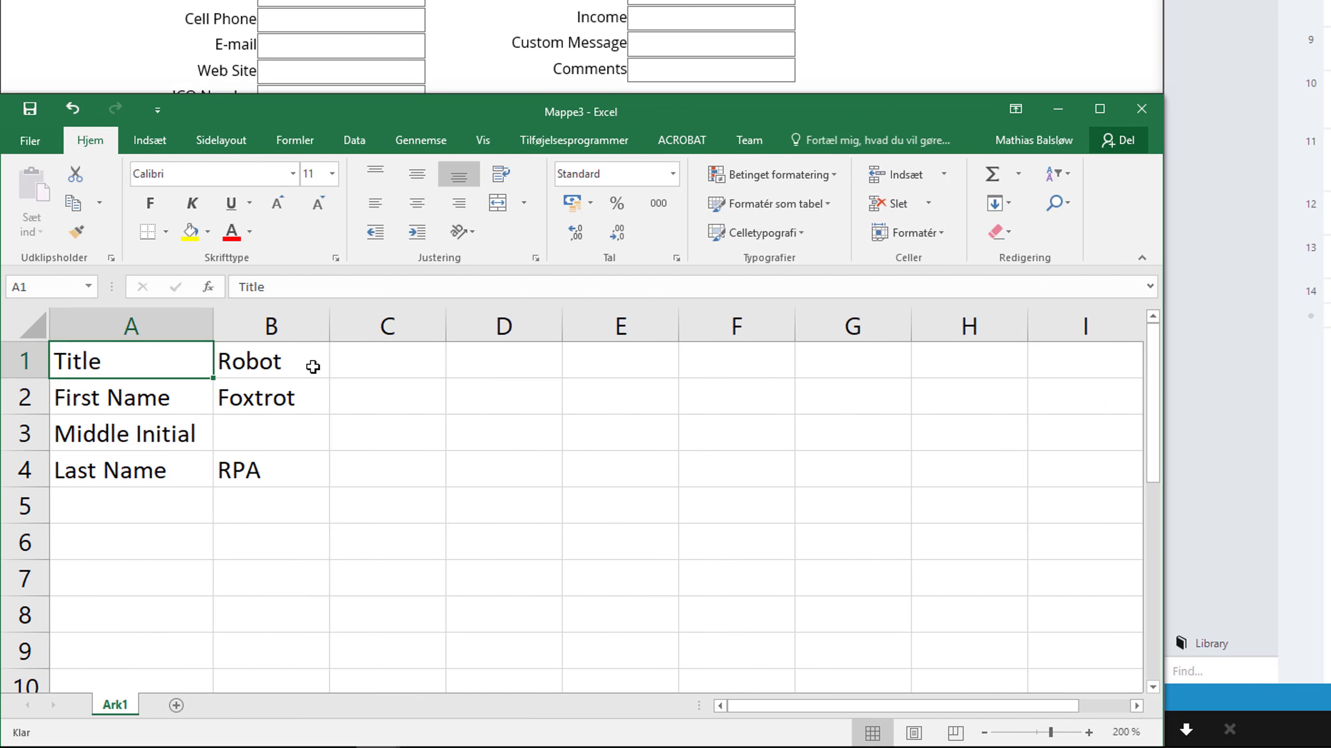
In Excel, append TEST to the values in B1 and B2 so they read "Robot TEST" and "Foxtrot TEST"
click(310, 362)
double_click(310, 362)
text(TEST)
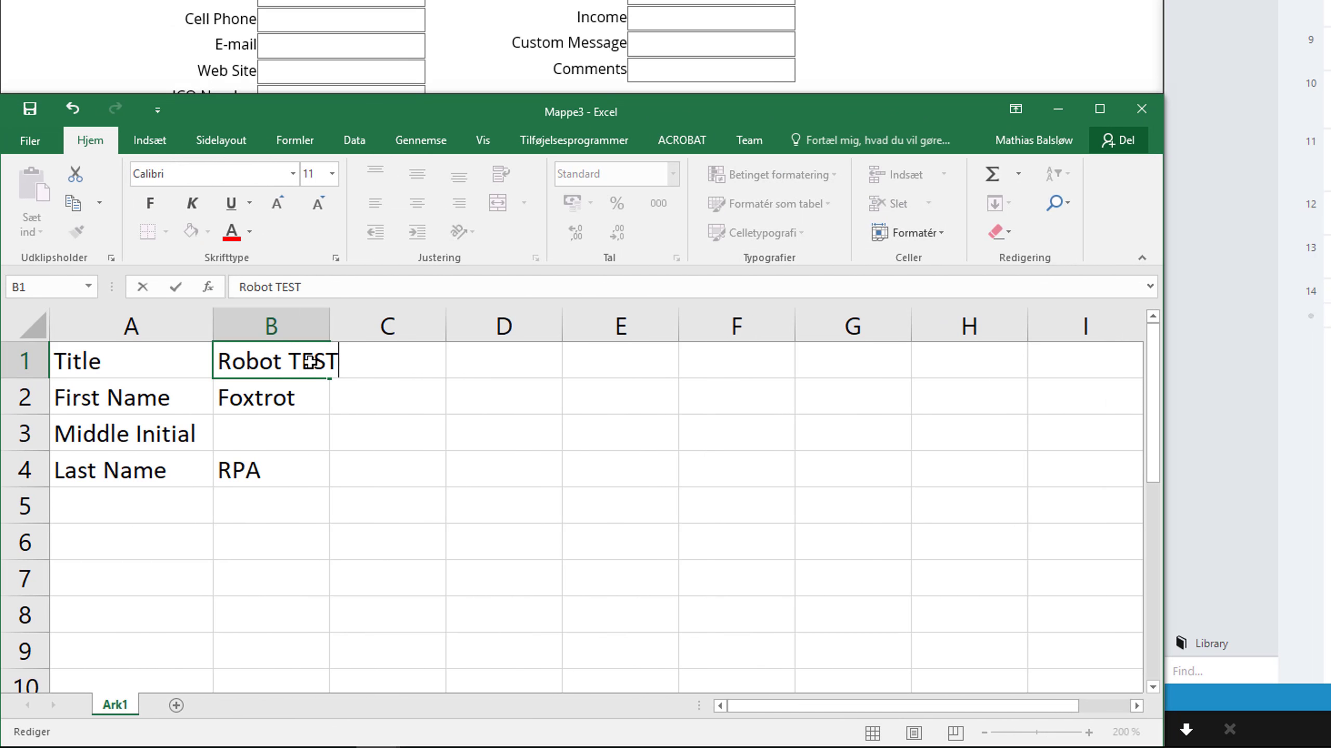
key(Return)
key(F2)
text(TEWT)
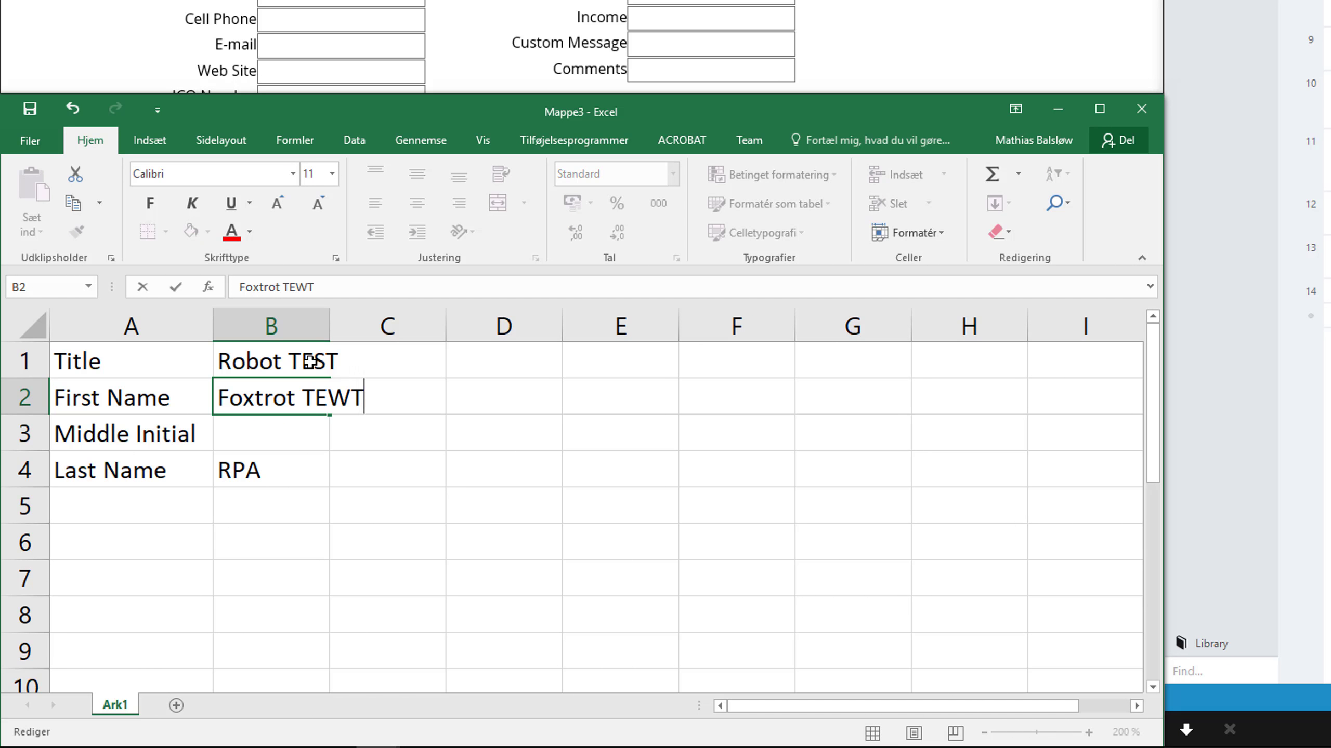
key(BackSpace)
key(BackSpace)
text(ST)
key(Return)
Enter TEST in cell B3 and append TEST to the value in cell B4
text(TEST)
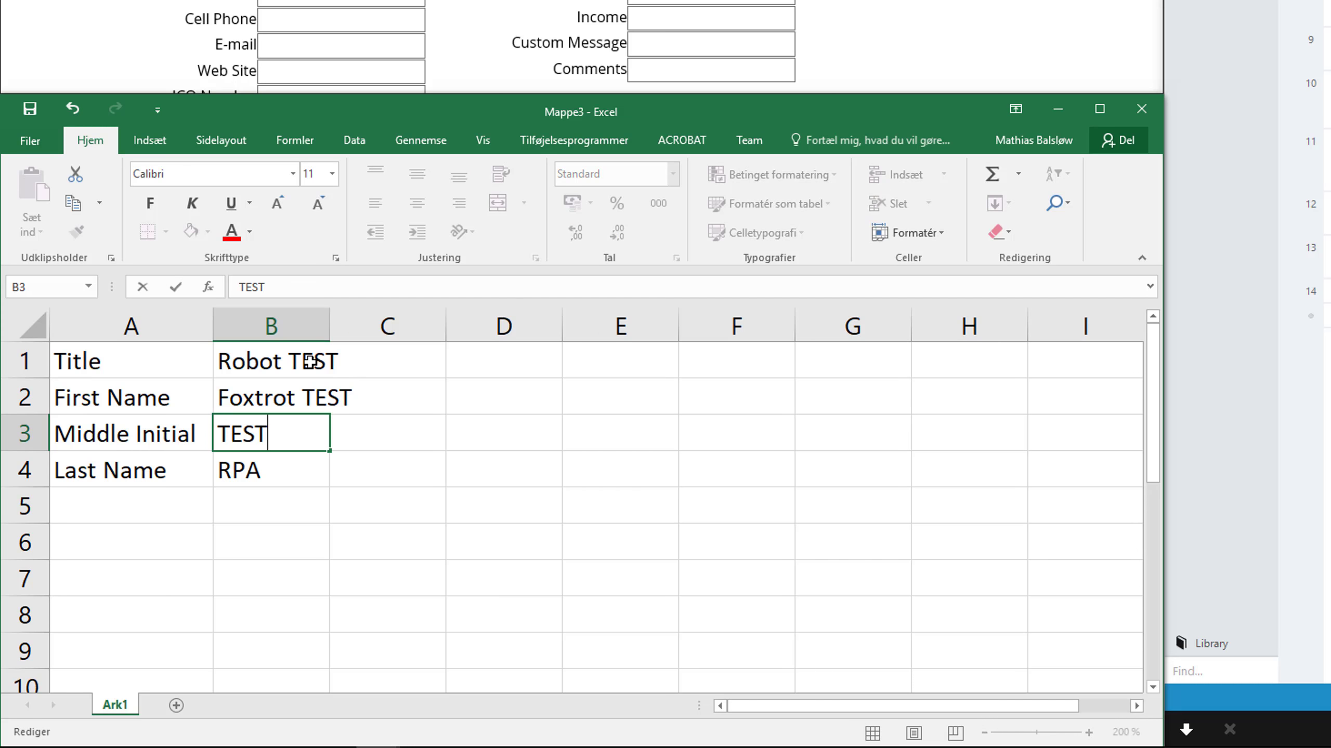
key(Return)
key(F2)
text(TEST)
key(Return)
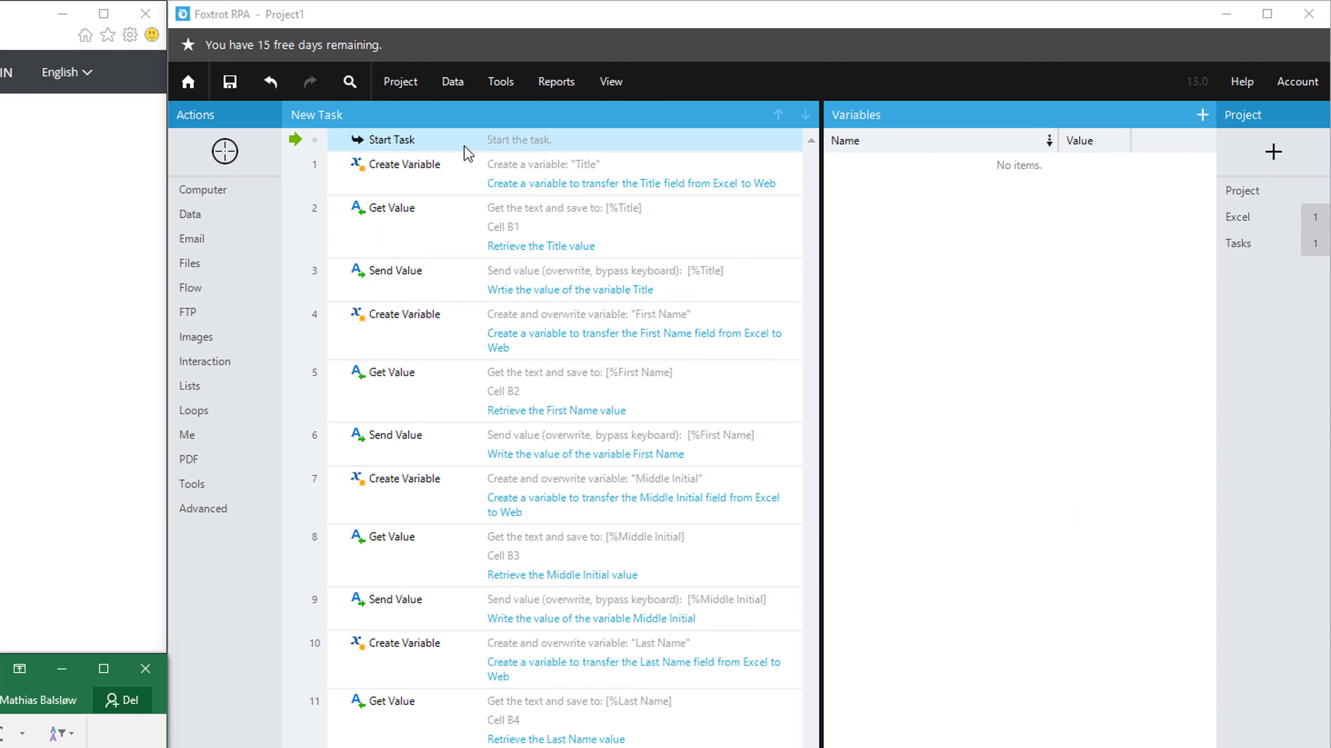
In Foxtrot RPA, run the task twice from Start Task, closing the completion message after each run
click(465, 139)
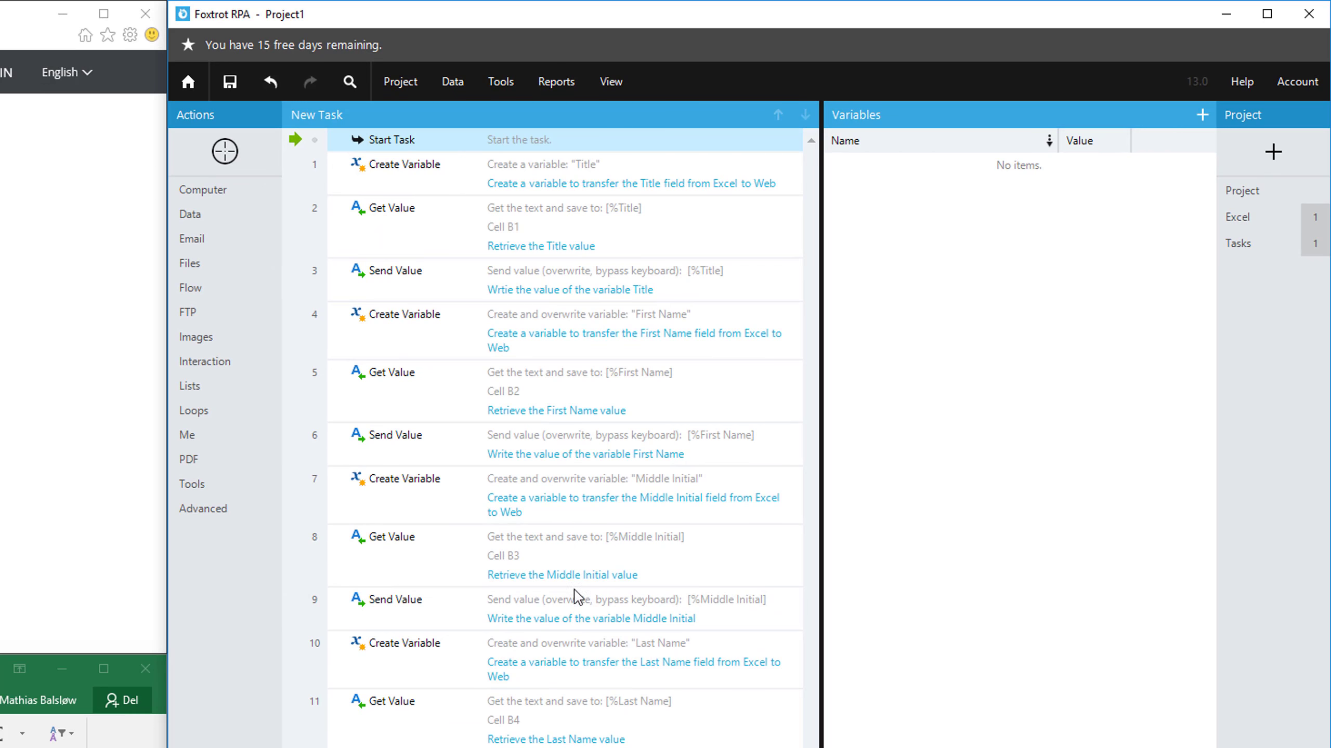
click(587, 745)
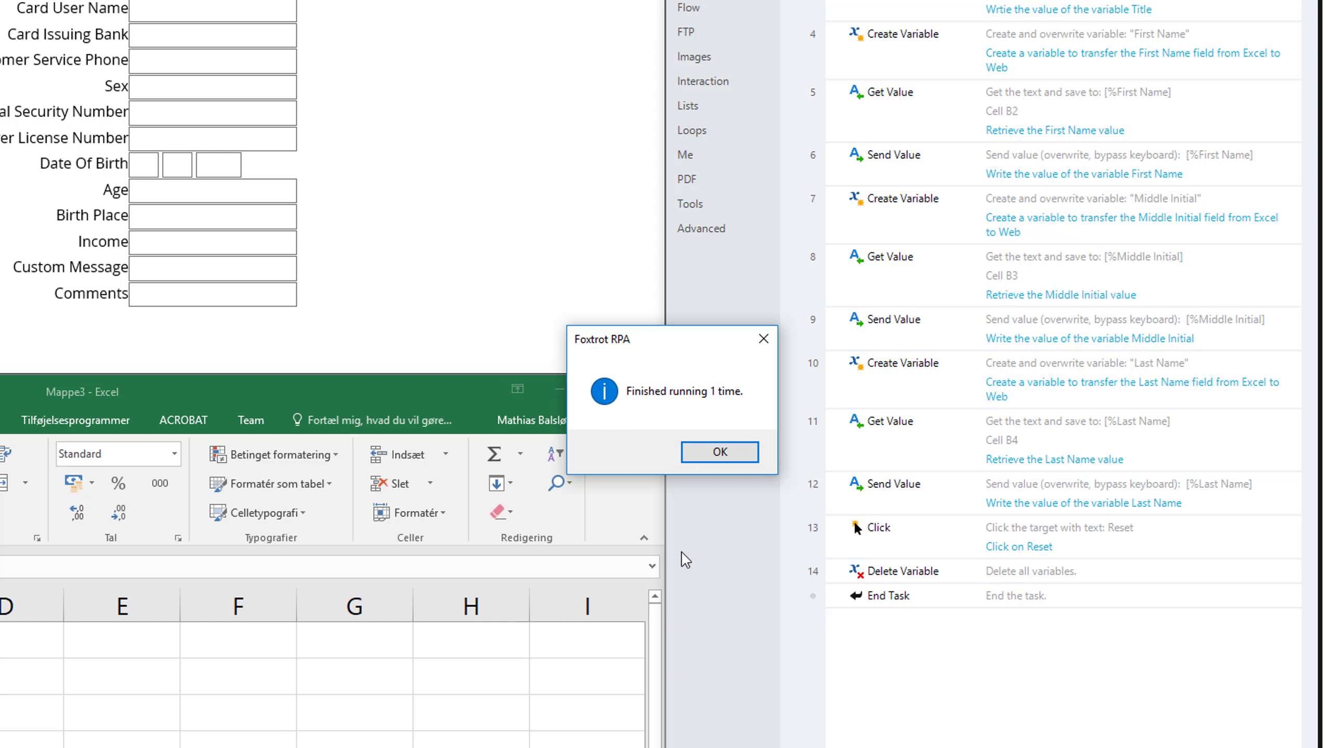
click(719, 451)
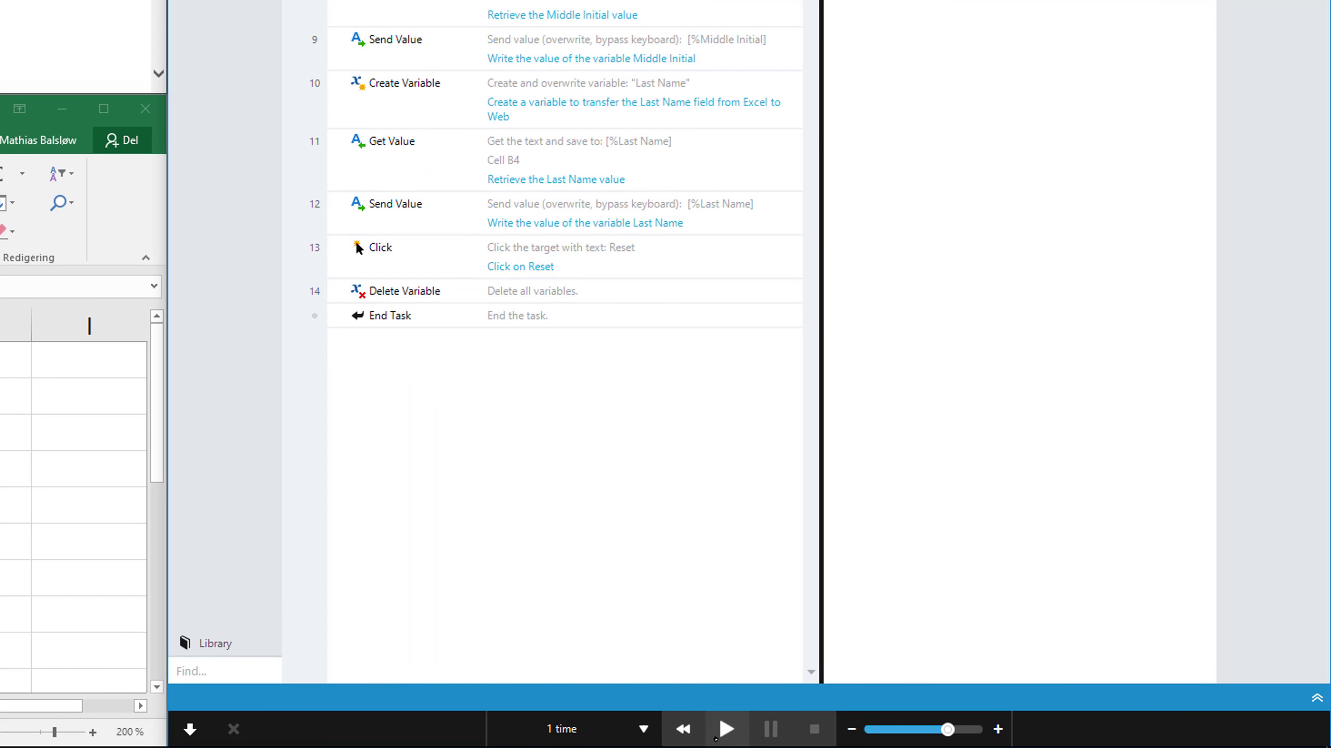
click(716, 734)
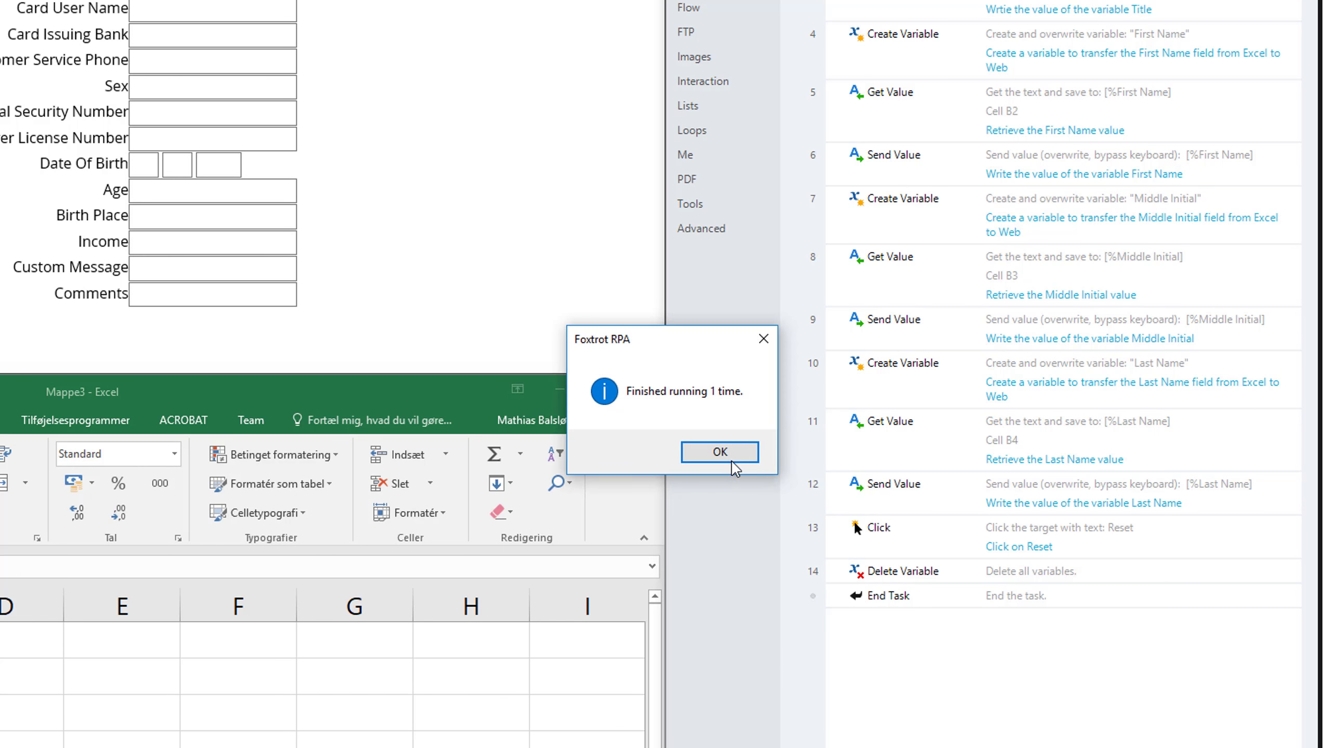
click(731, 460)
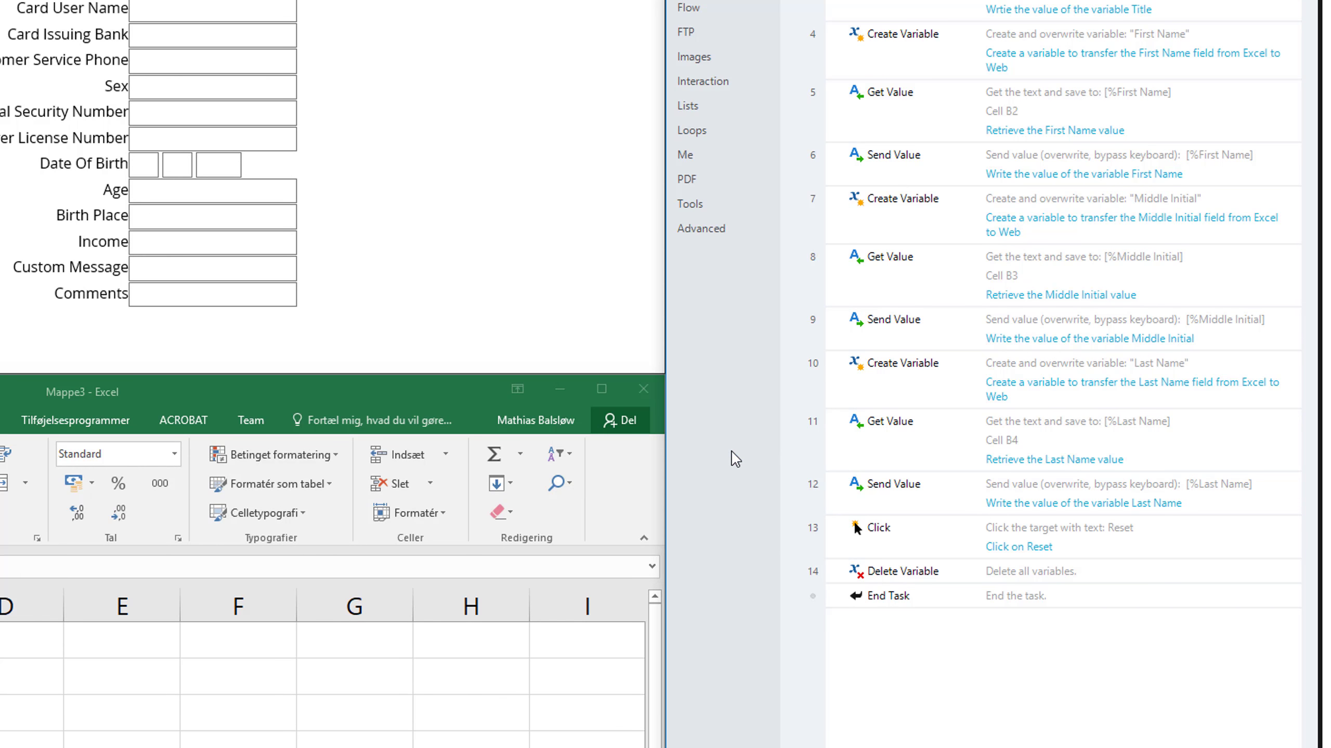